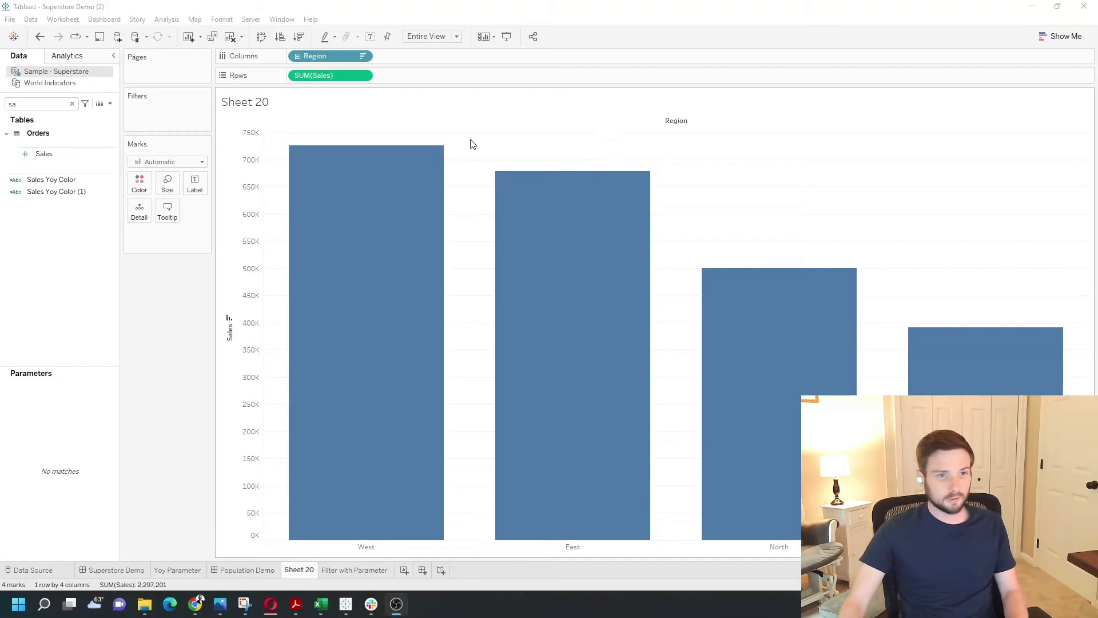
Turn on mark labels so each region's bar displays its sales value.
click(196, 183)
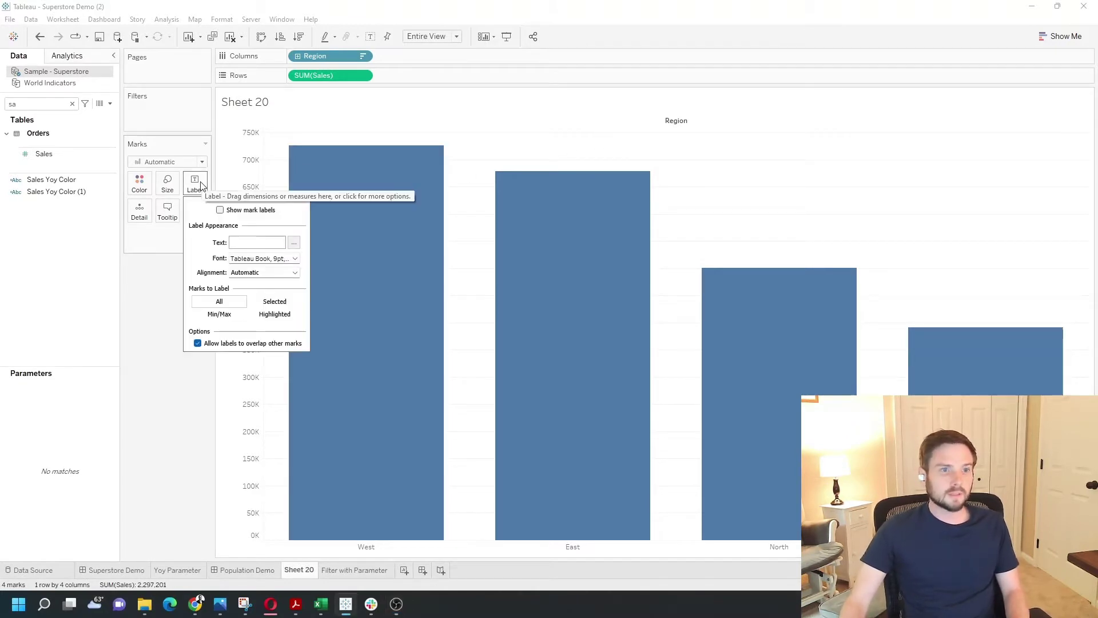
click(220, 210)
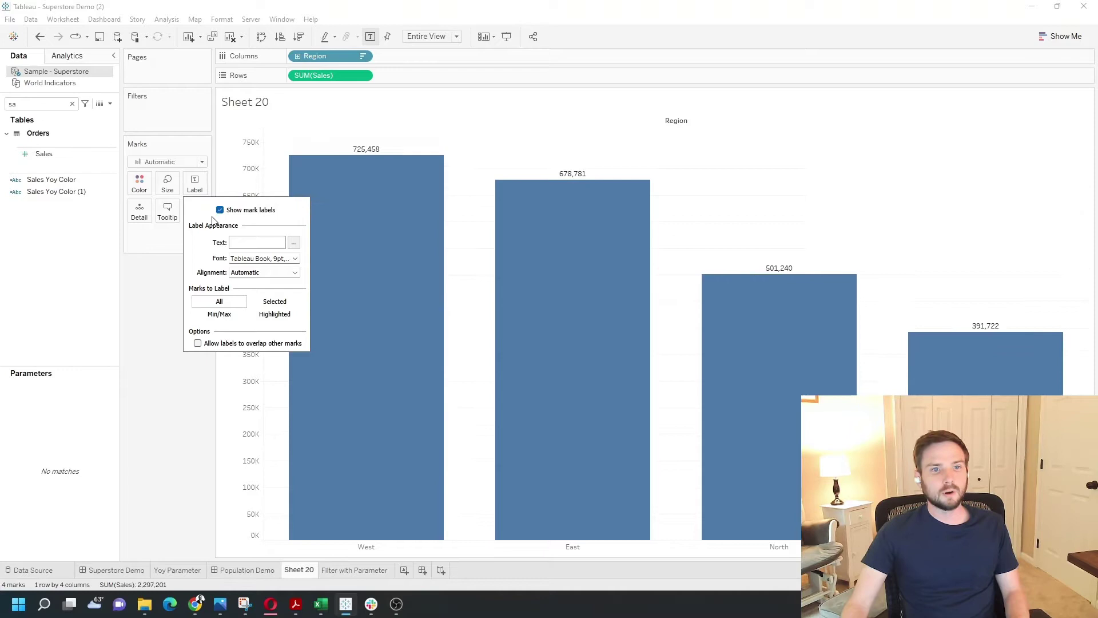
click(177, 301)
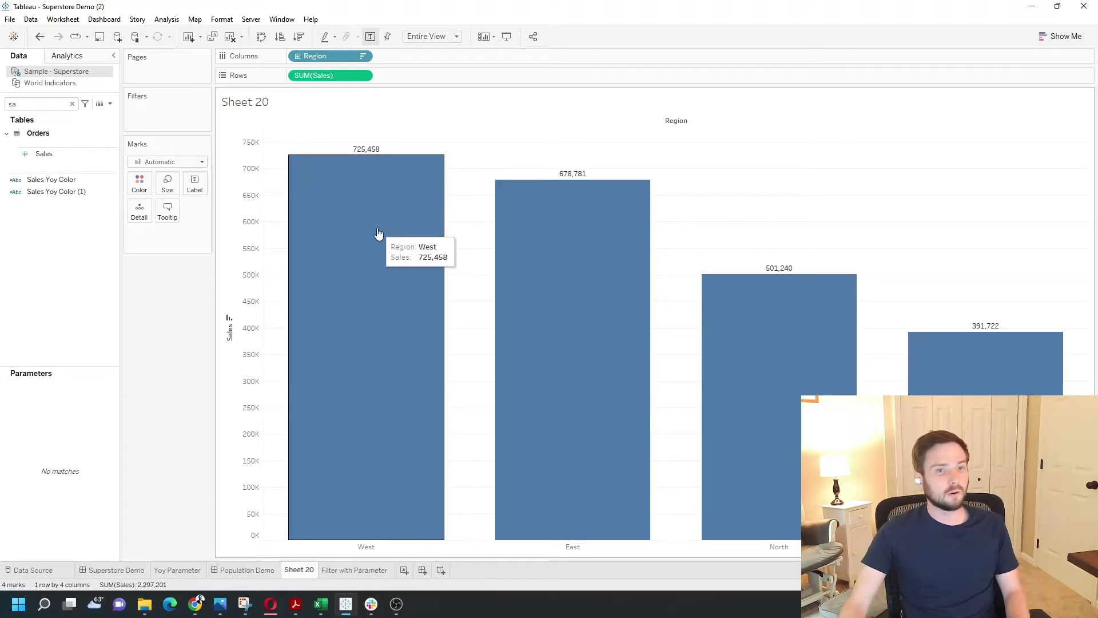
mouse_move(366, 429)
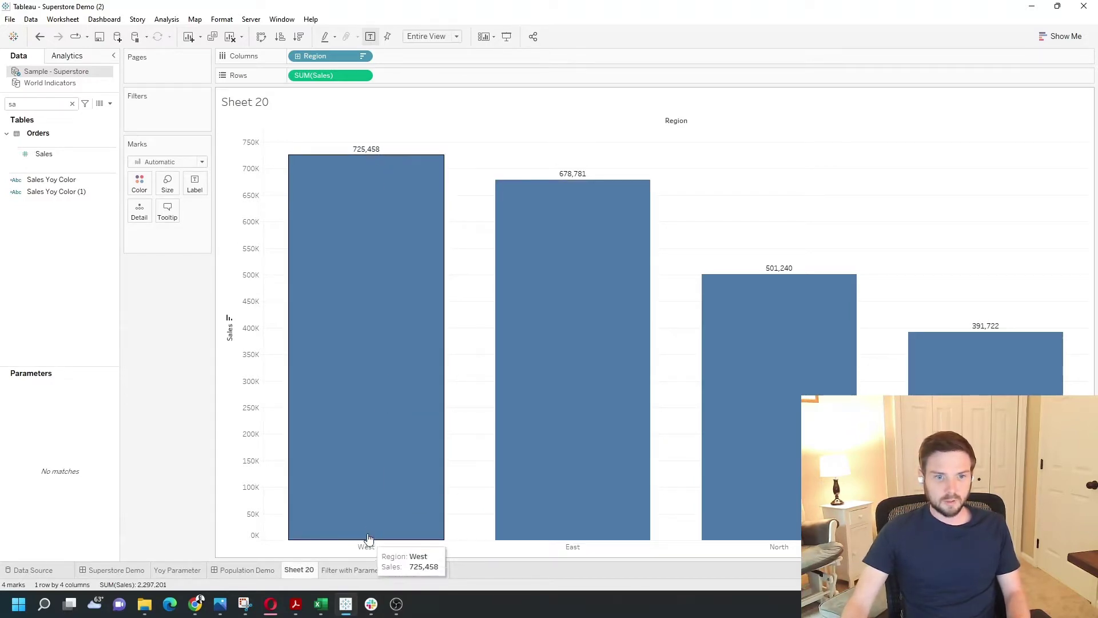
Set the label vertical alignment to Bottom for the sales bars.
click(194, 190)
click(245, 273)
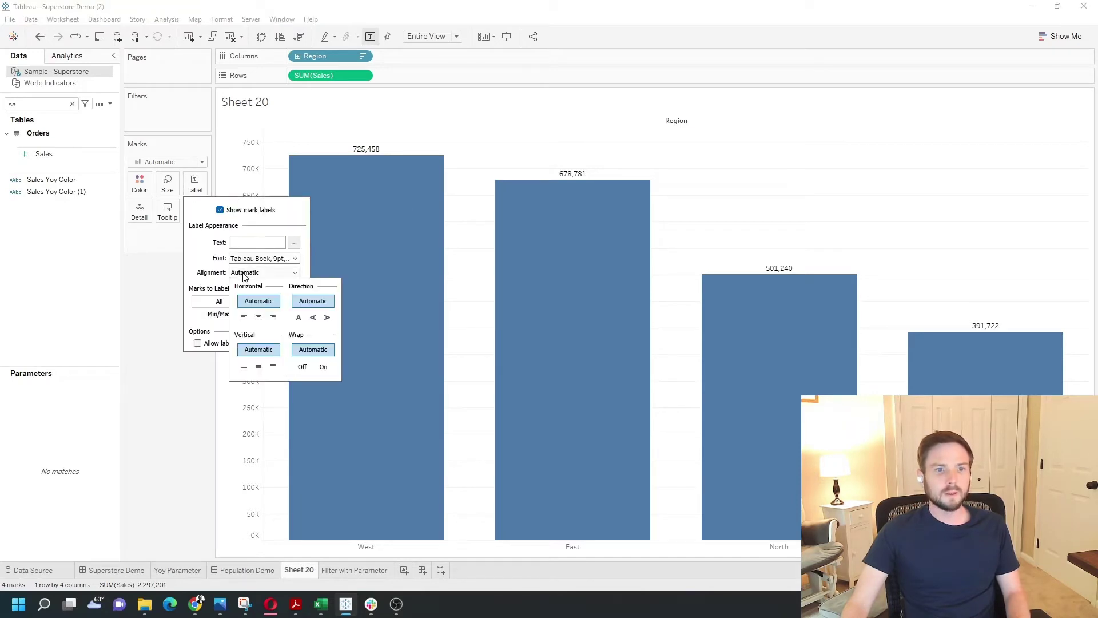
click(244, 369)
click(157, 409)
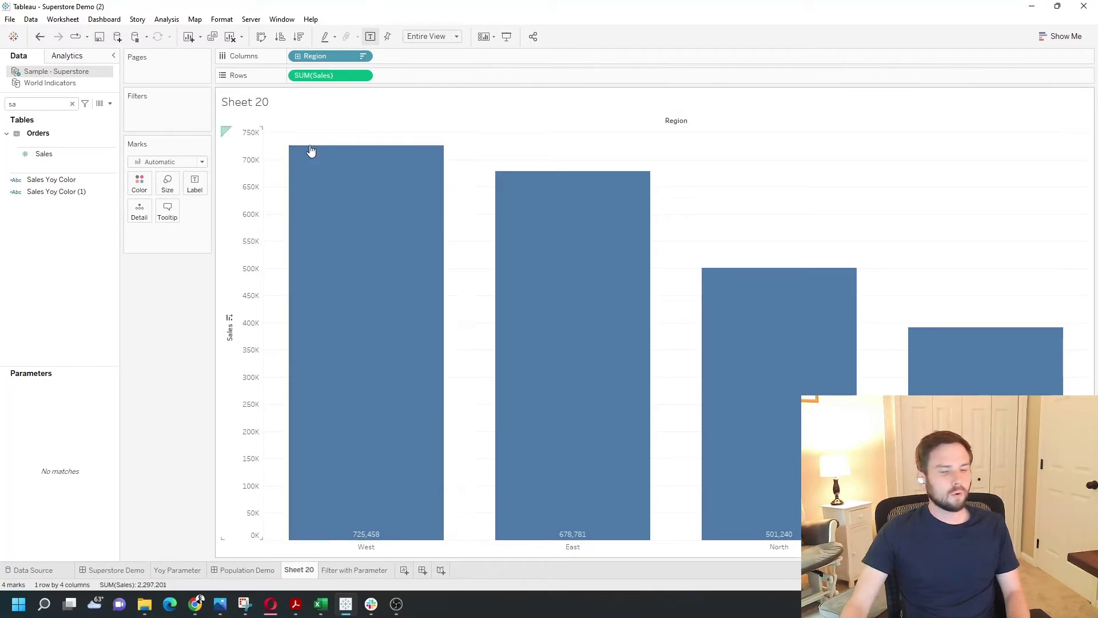
Hide the Region field label for columns and begin a new calculated field.
right_click(568, 122)
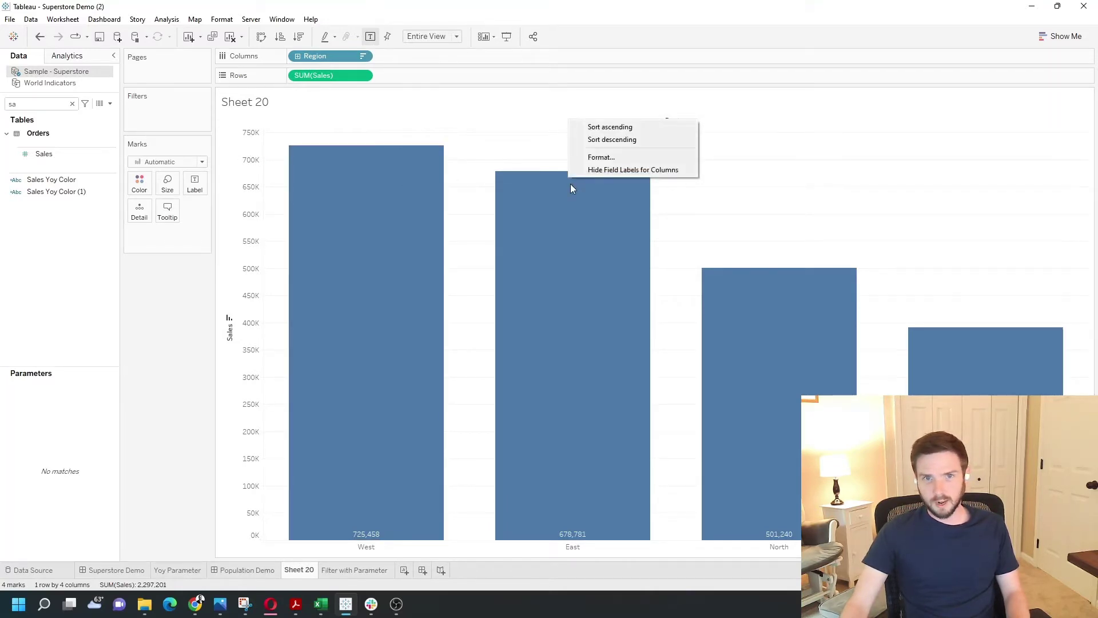
click(595, 168)
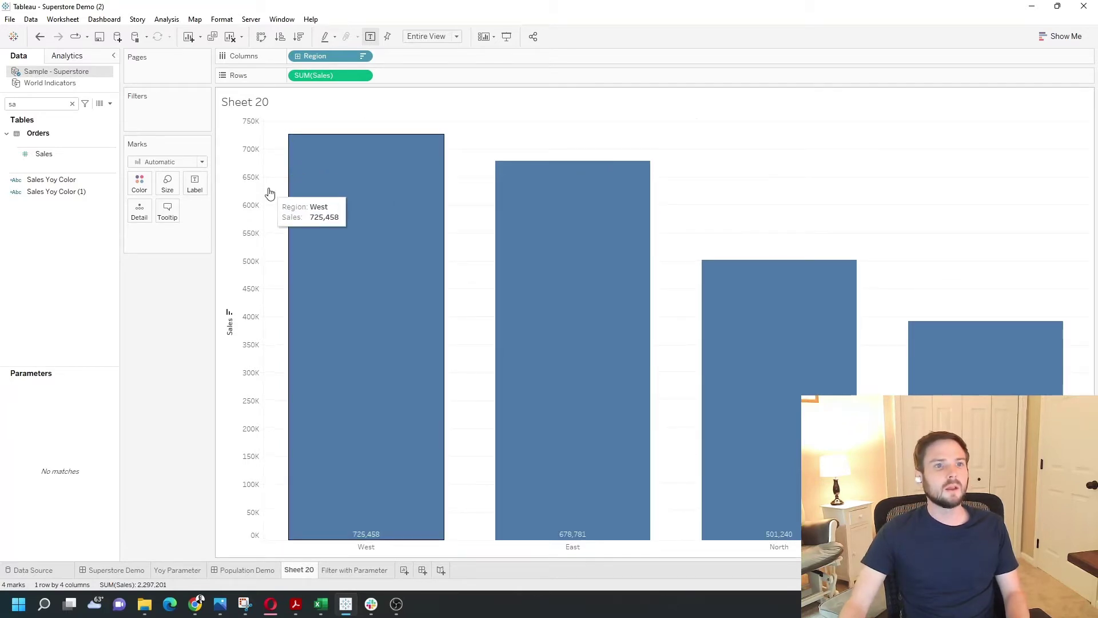
click(109, 104)
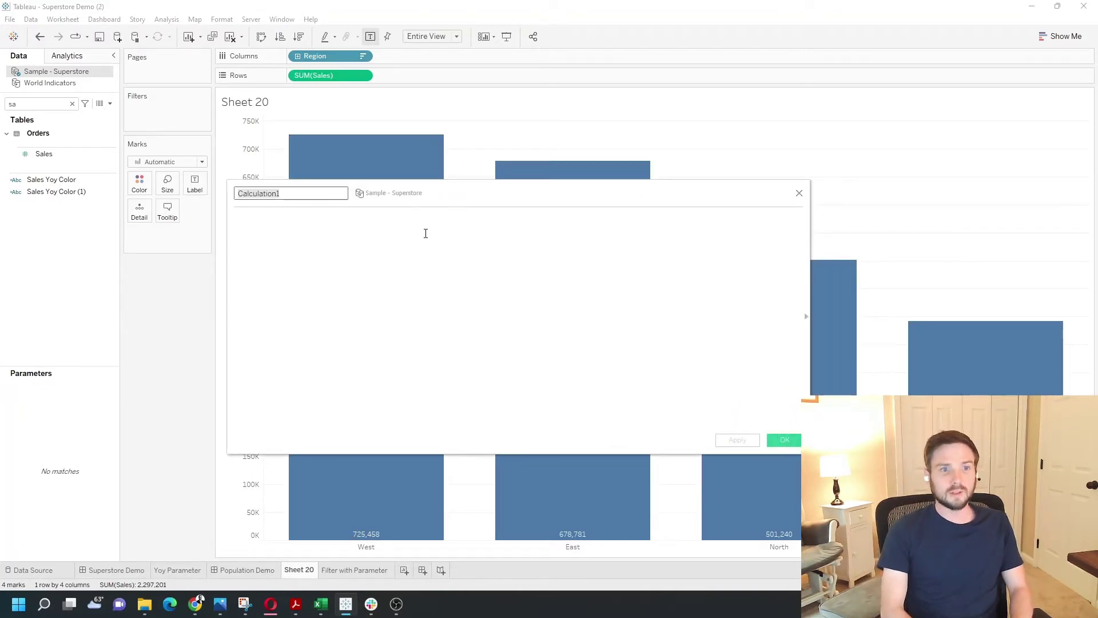
text(S)
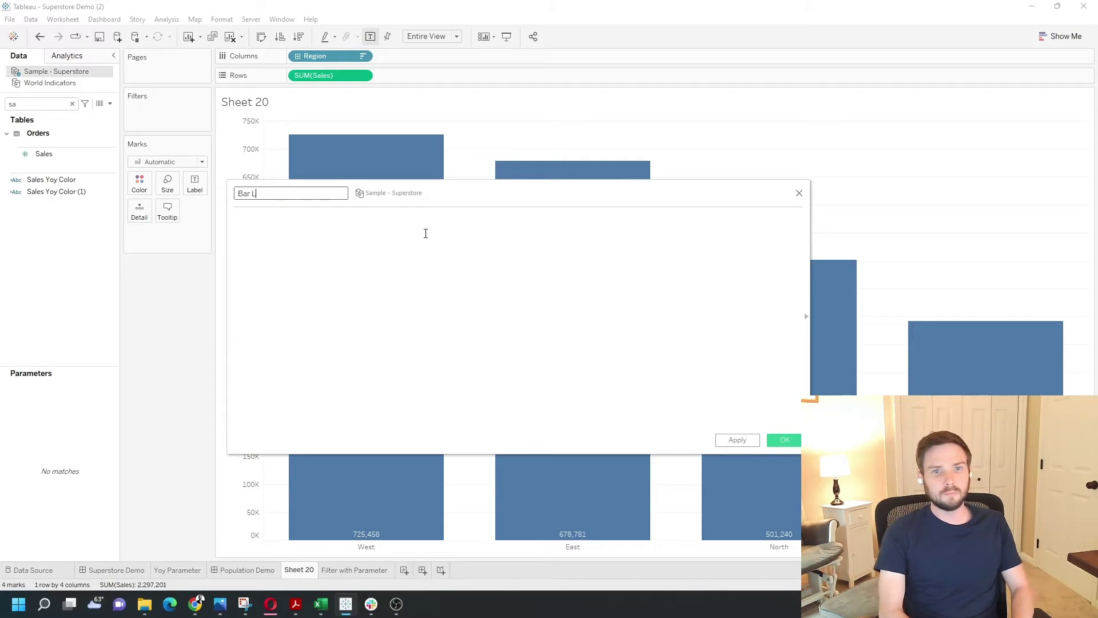
text(l)
Save a calculated field named Bar Label with the formula window_max(SUM([Sales])).
key(Tab)
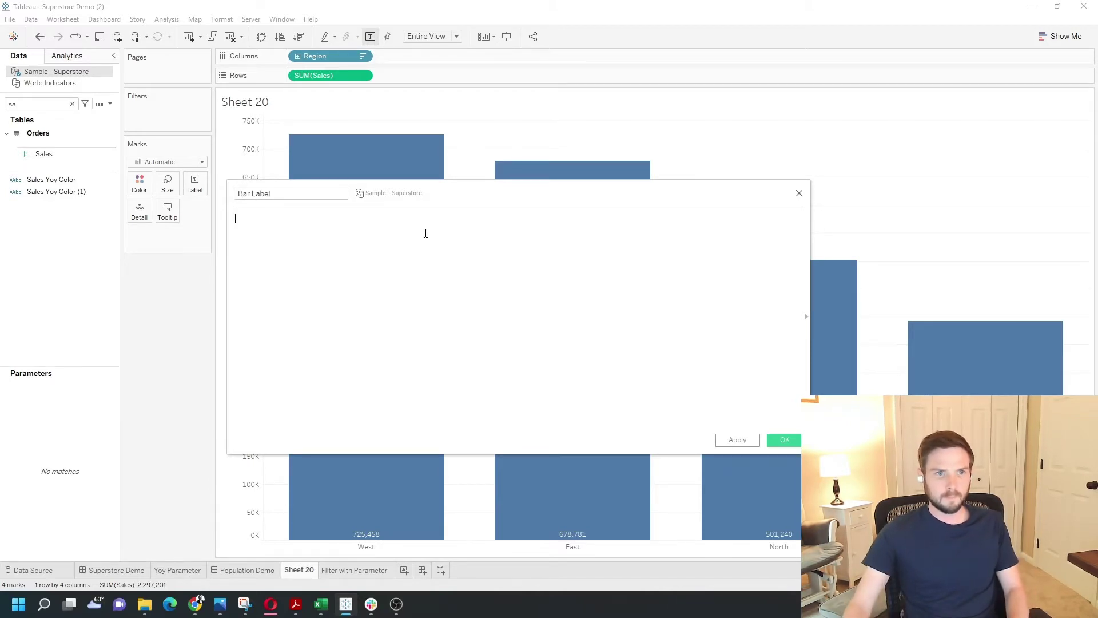
text(win)
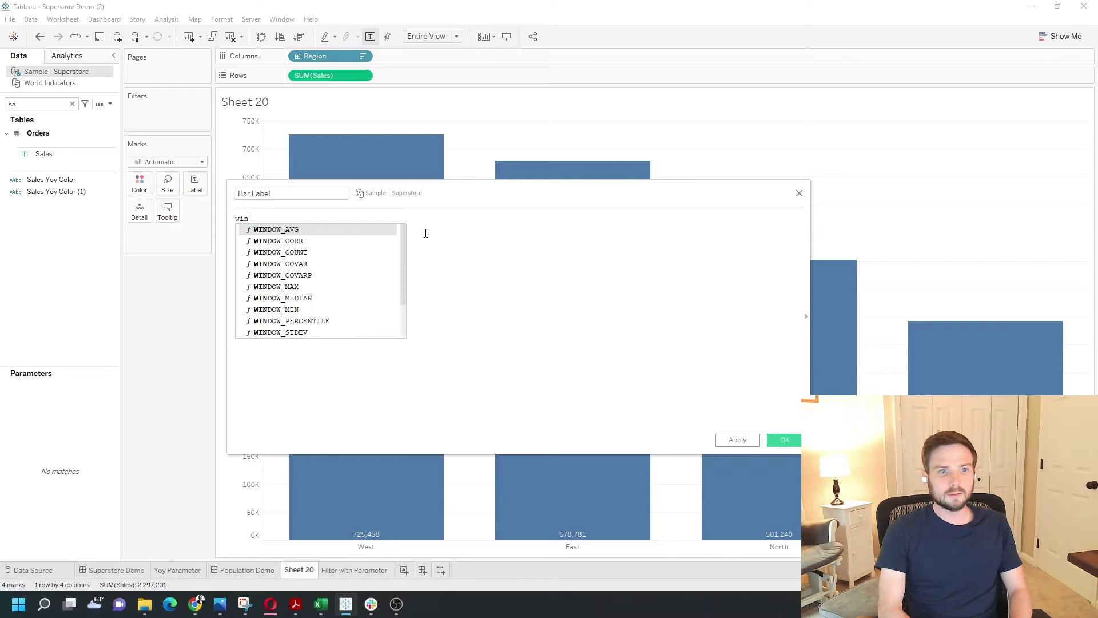
text(dow_max()
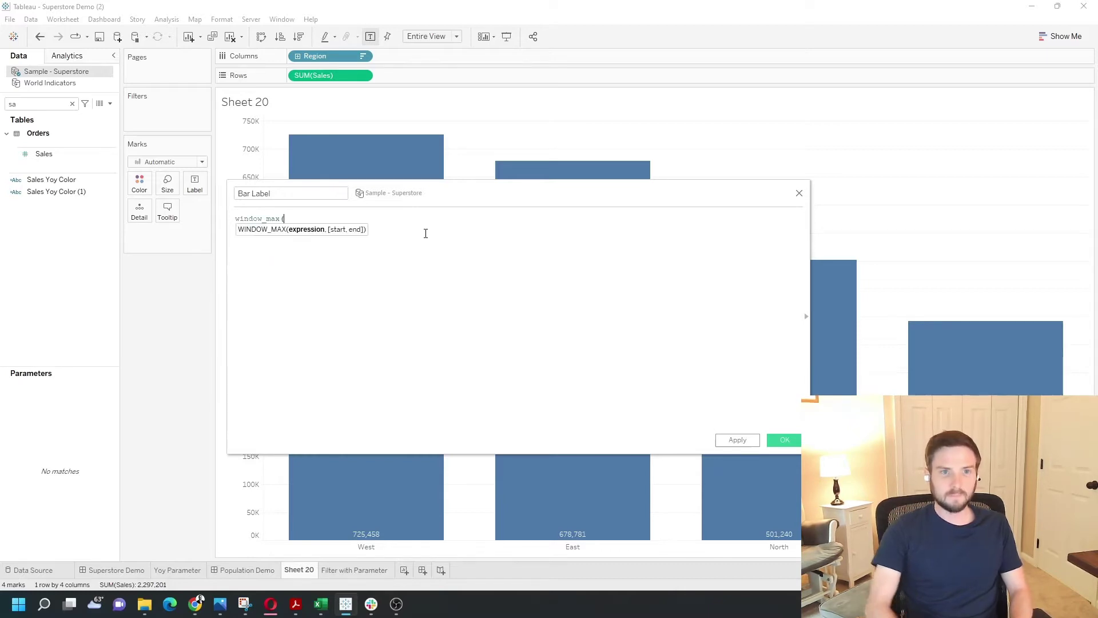
drag(348, 76, 407, 238)
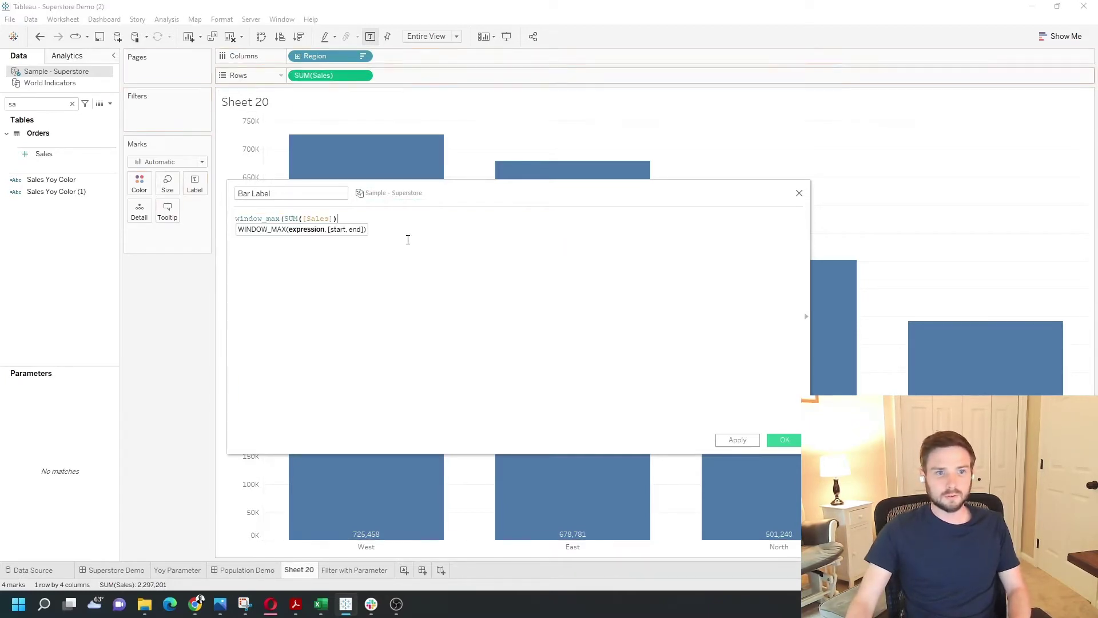
text())
scroll(293, 282, up, 2)
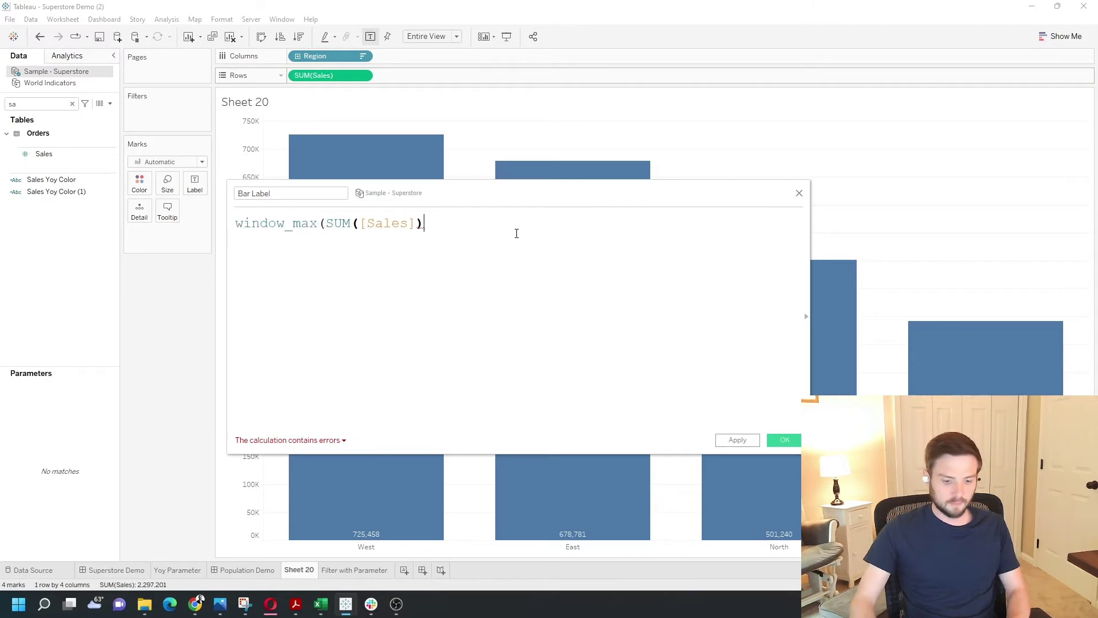
text())
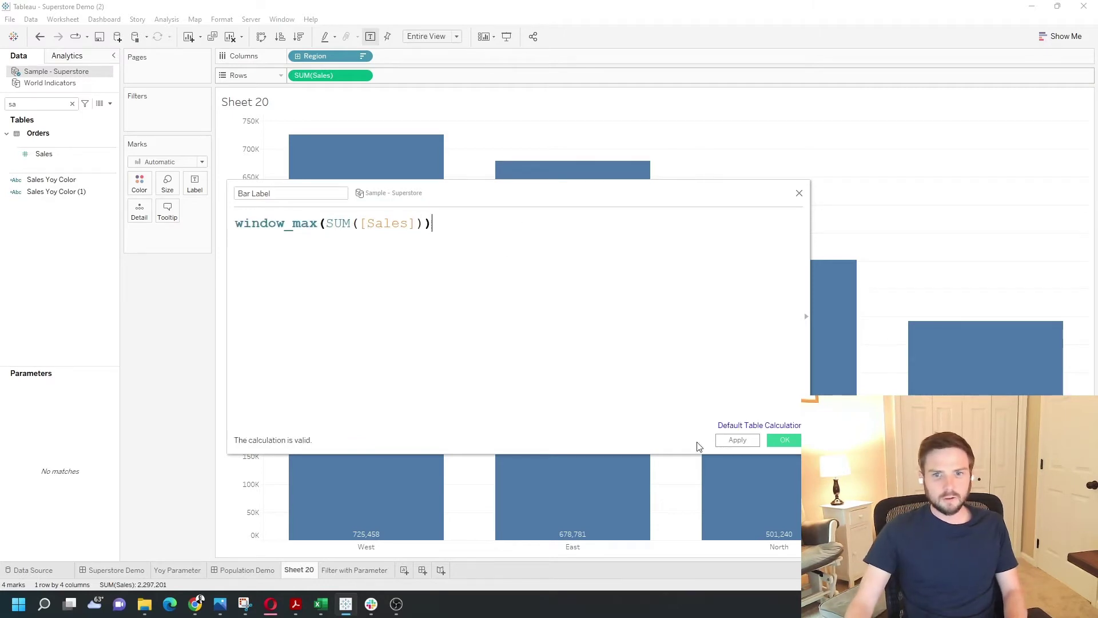
click(738, 441)
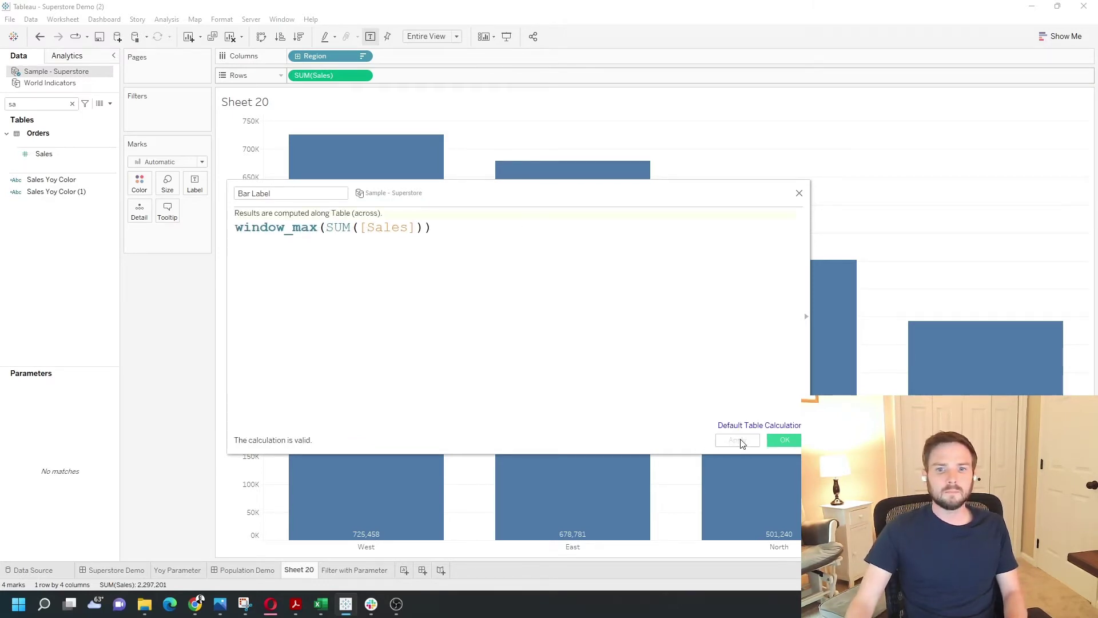
click(785, 442)
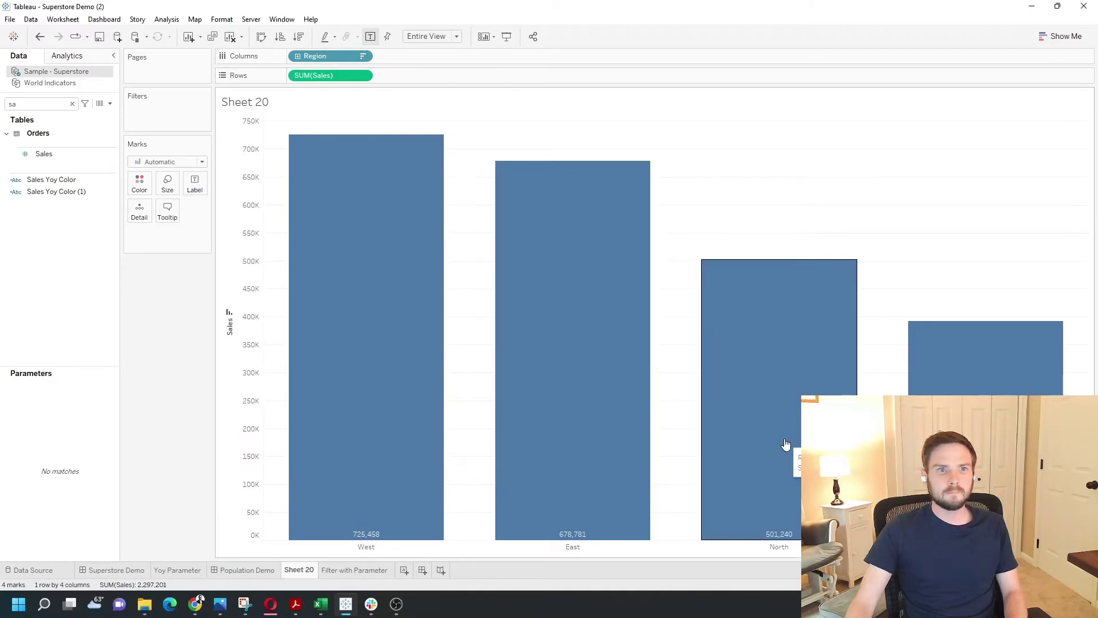
Add Bar Label to Rows as a second axis.
click(47, 106)
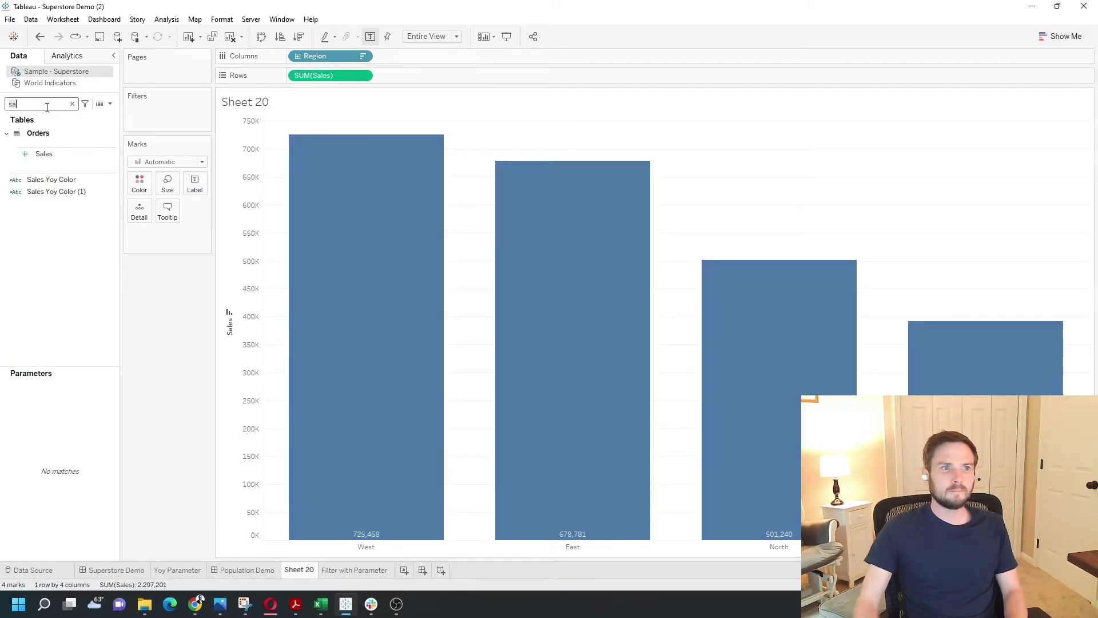
key(BackSpace)
key(BackSpace)
text(label)
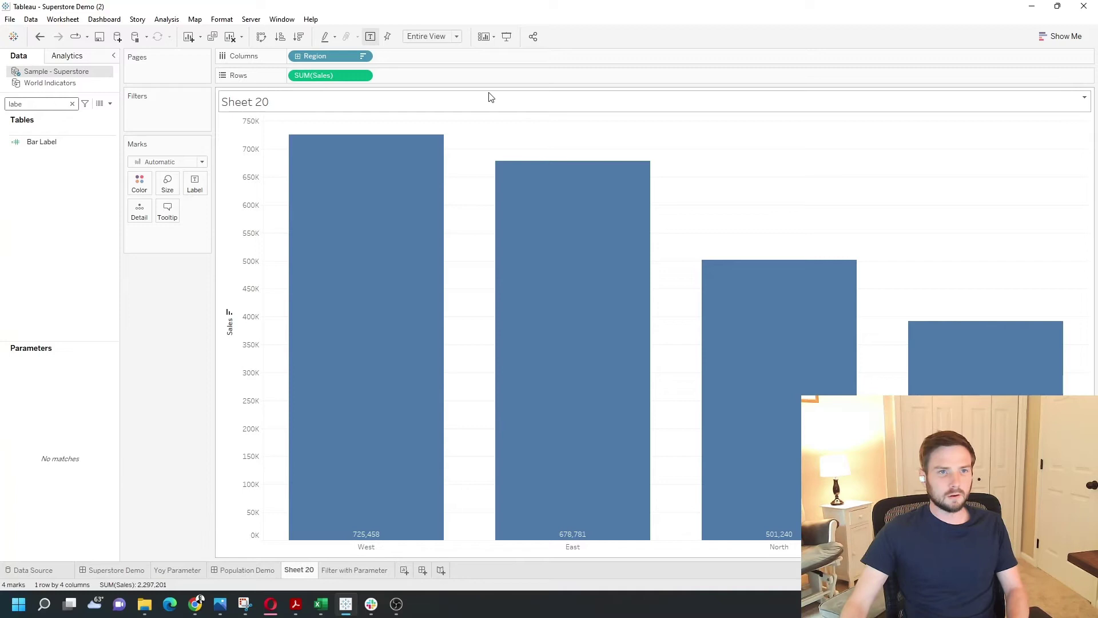
drag(42, 141, 356, 220)
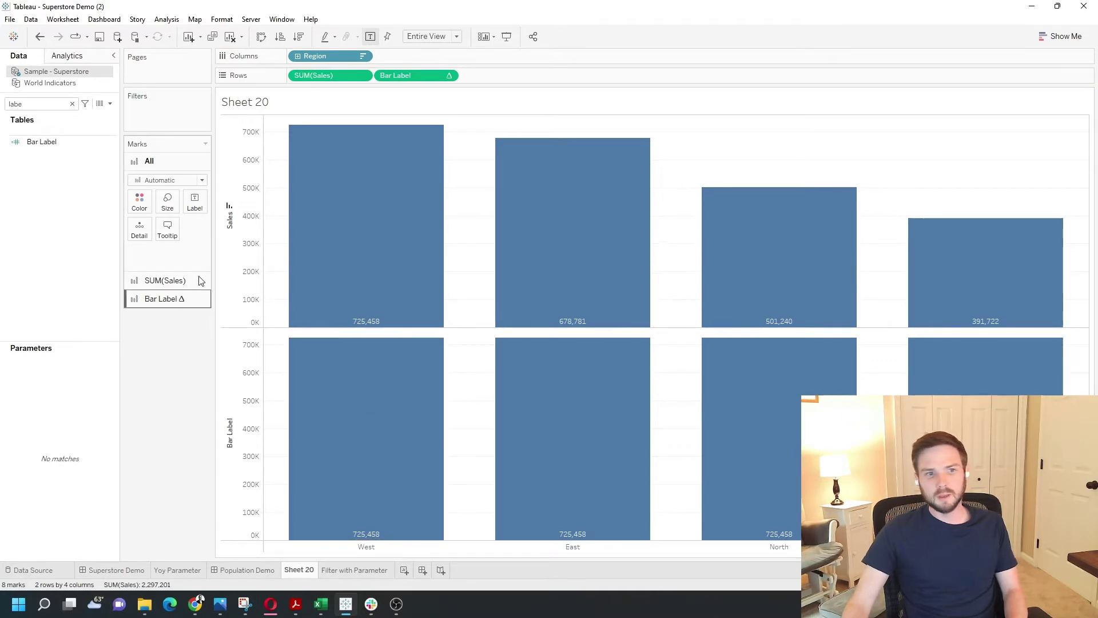
Set the mark type for all marks to Text.
click(178, 181)
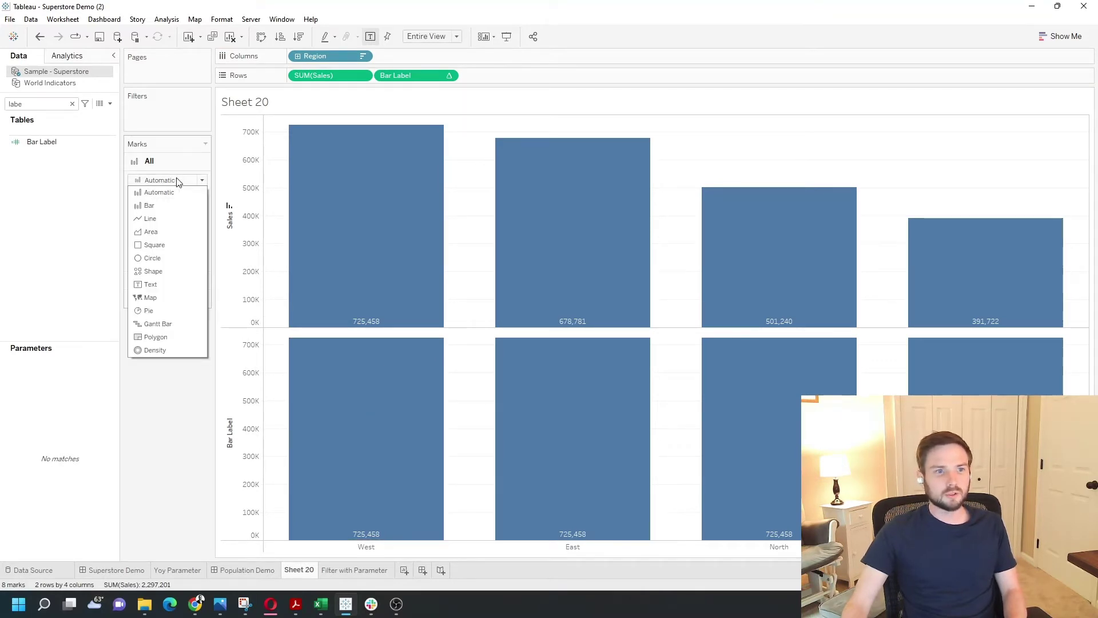
click(152, 285)
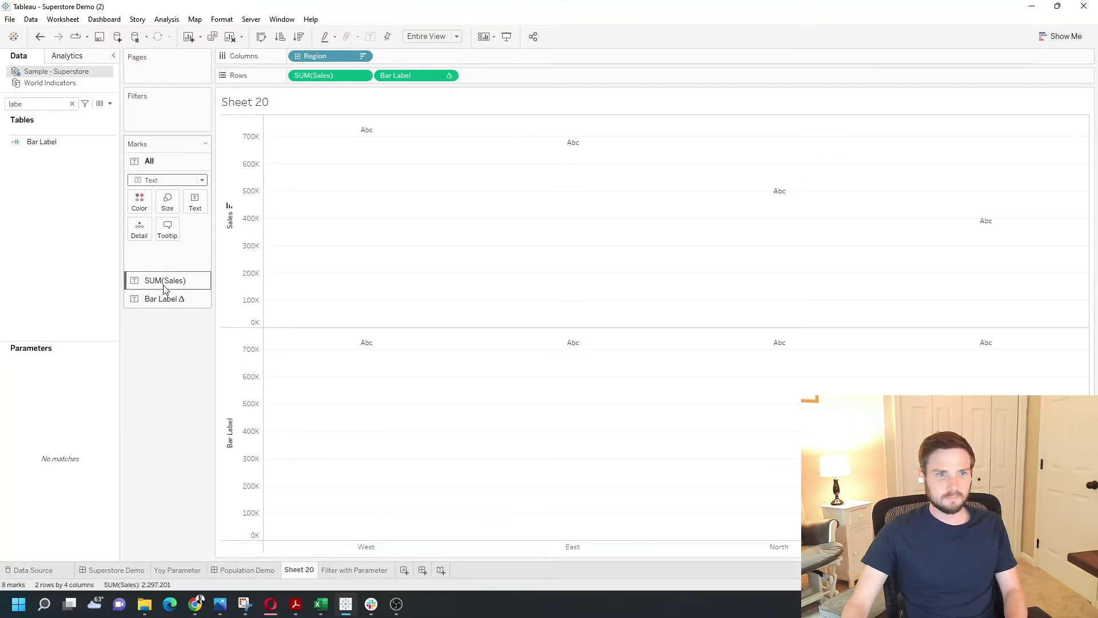
click(158, 164)
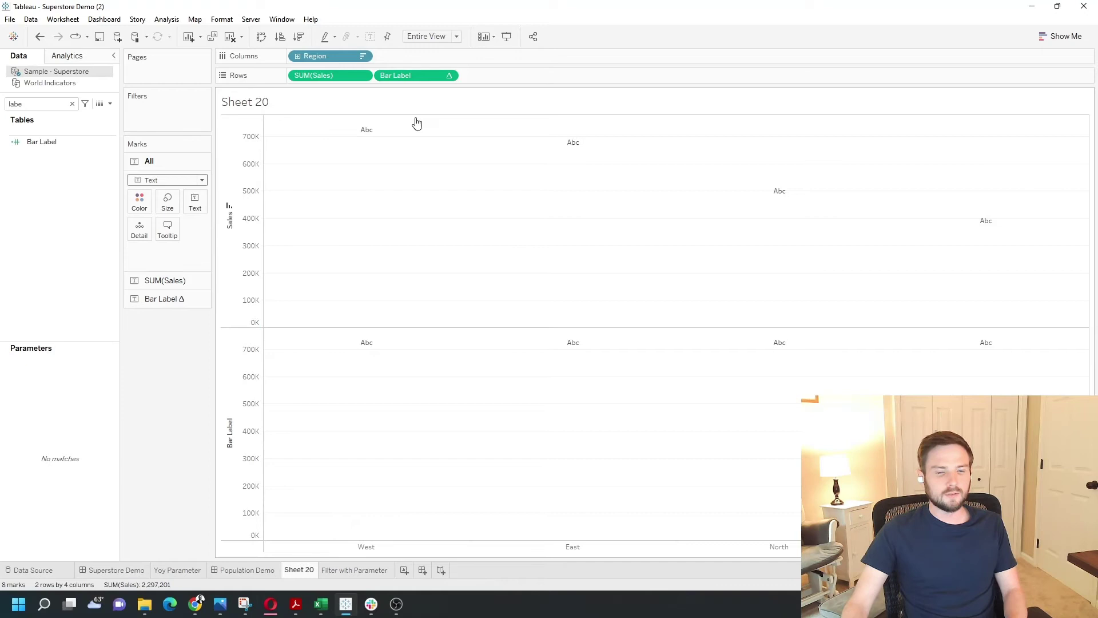
Change the SUM(Sales) marks to Bar, keeping Bar Label marks as text.
click(313, 75)
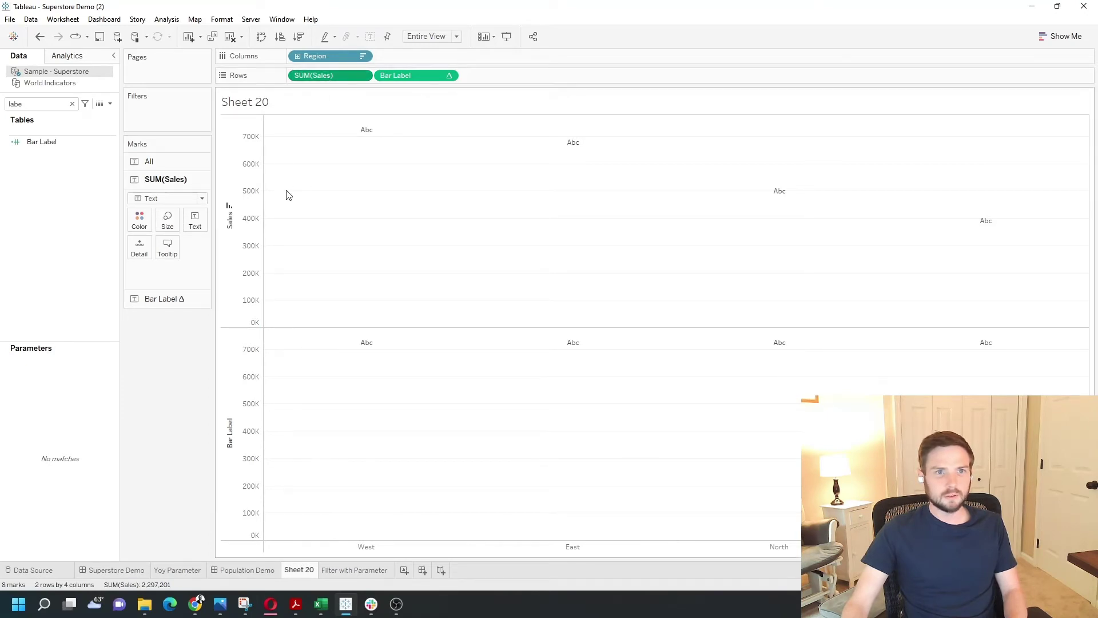
click(167, 198)
click(151, 223)
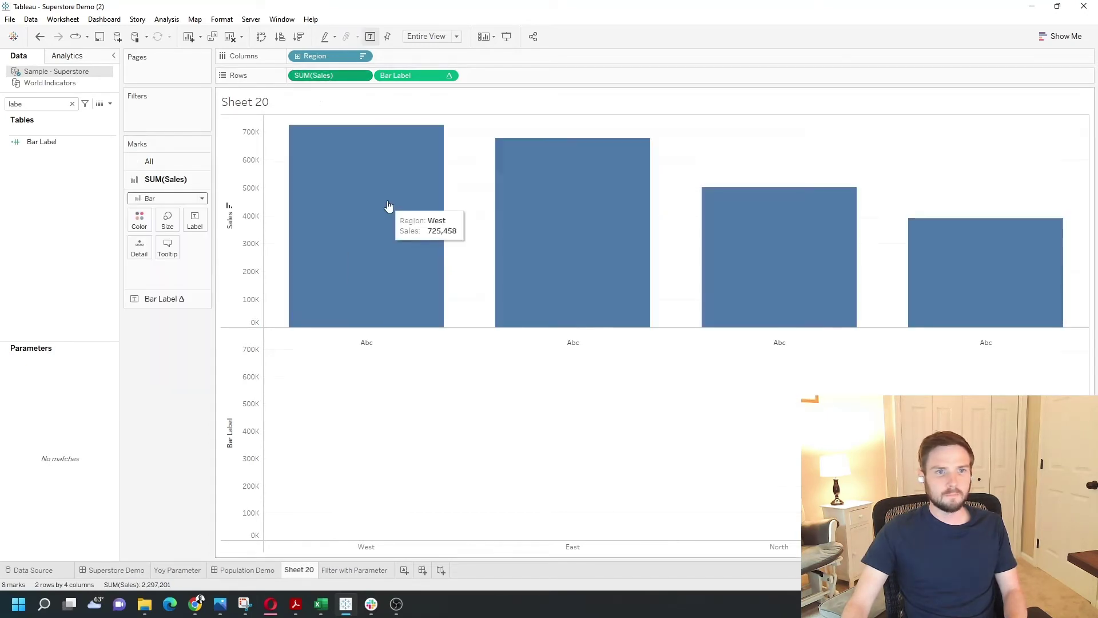
mouse_move(366, 173)
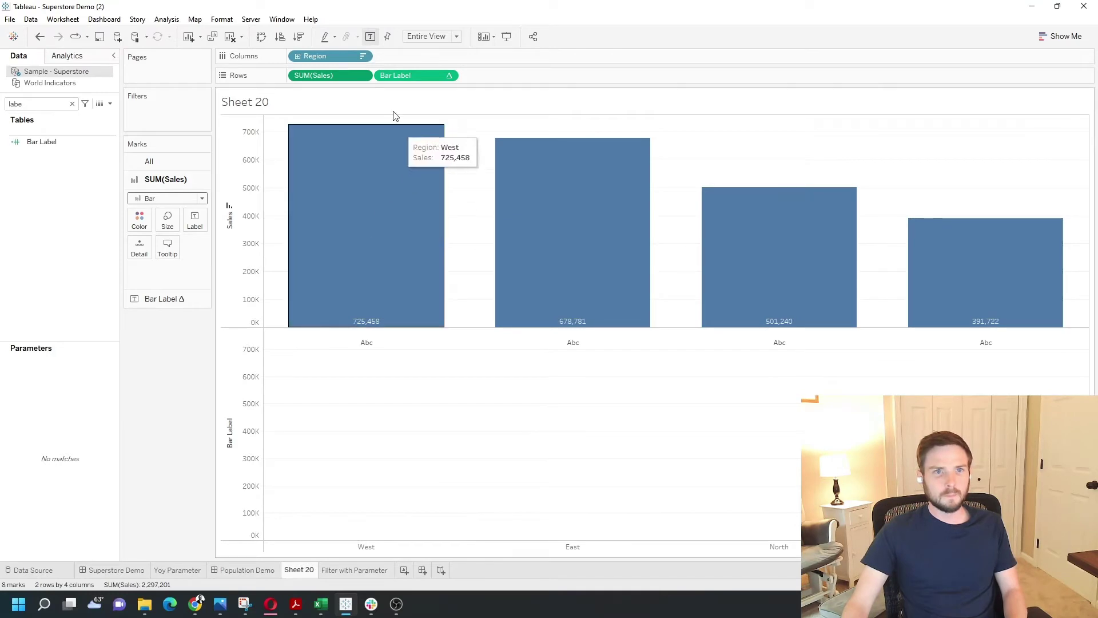
click(390, 76)
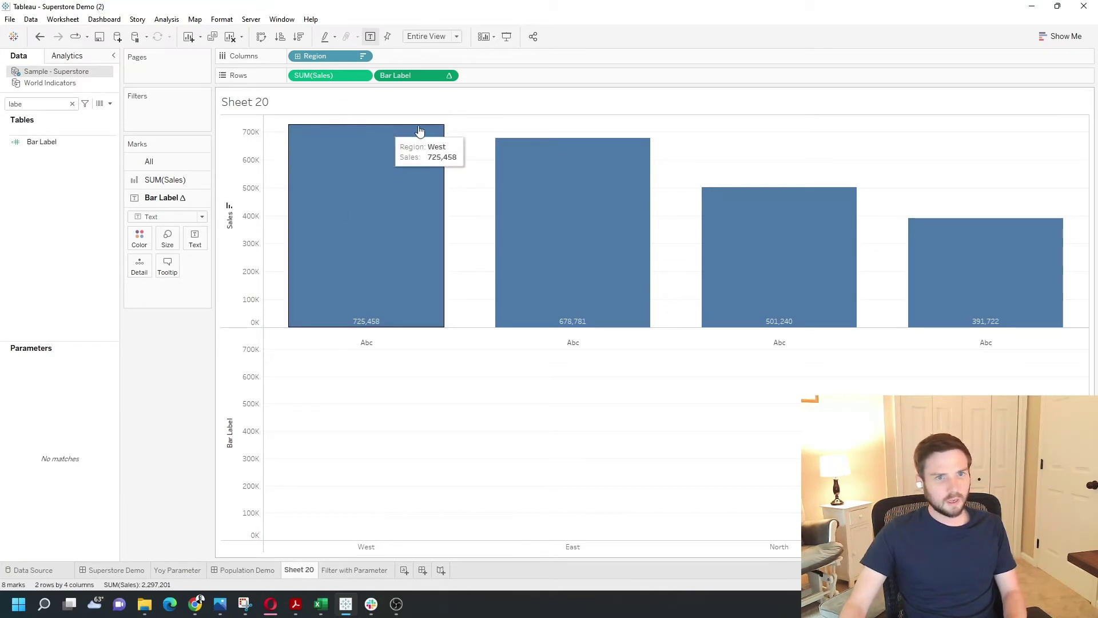
Put Sales and Bar Label on a dual axis and synchronize both axes.
click(449, 77)
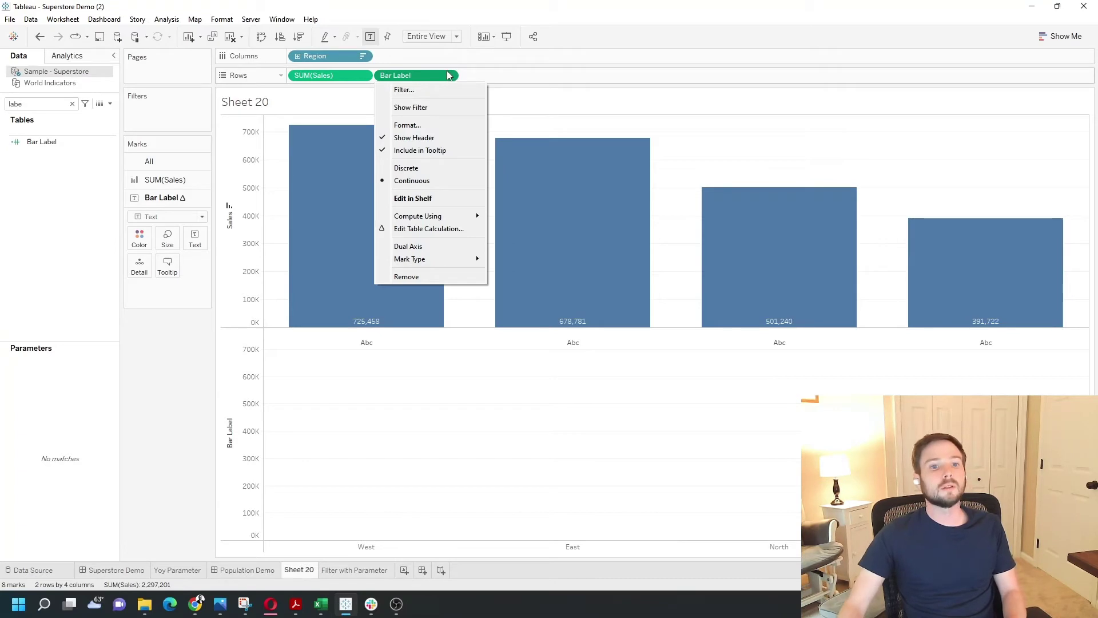
click(450, 247)
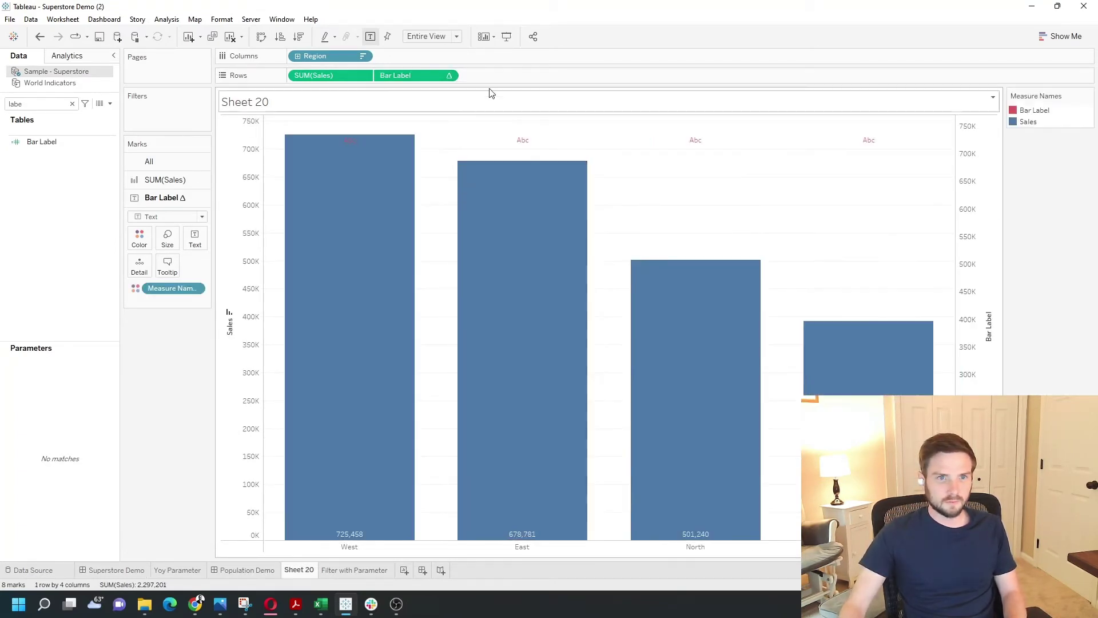
right_click(964, 156)
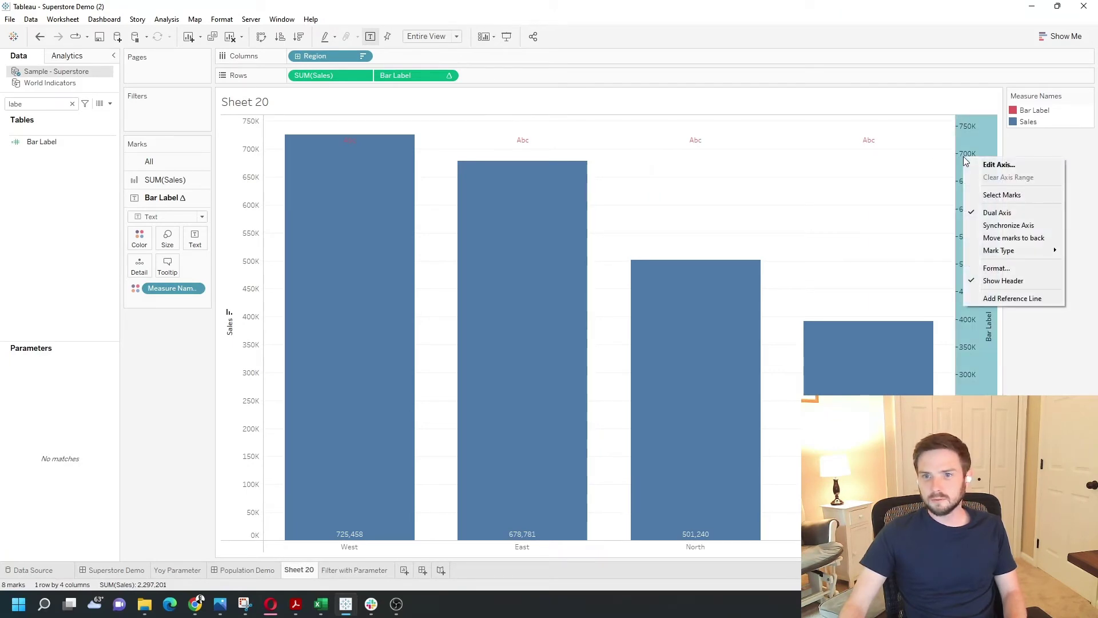
click(1008, 226)
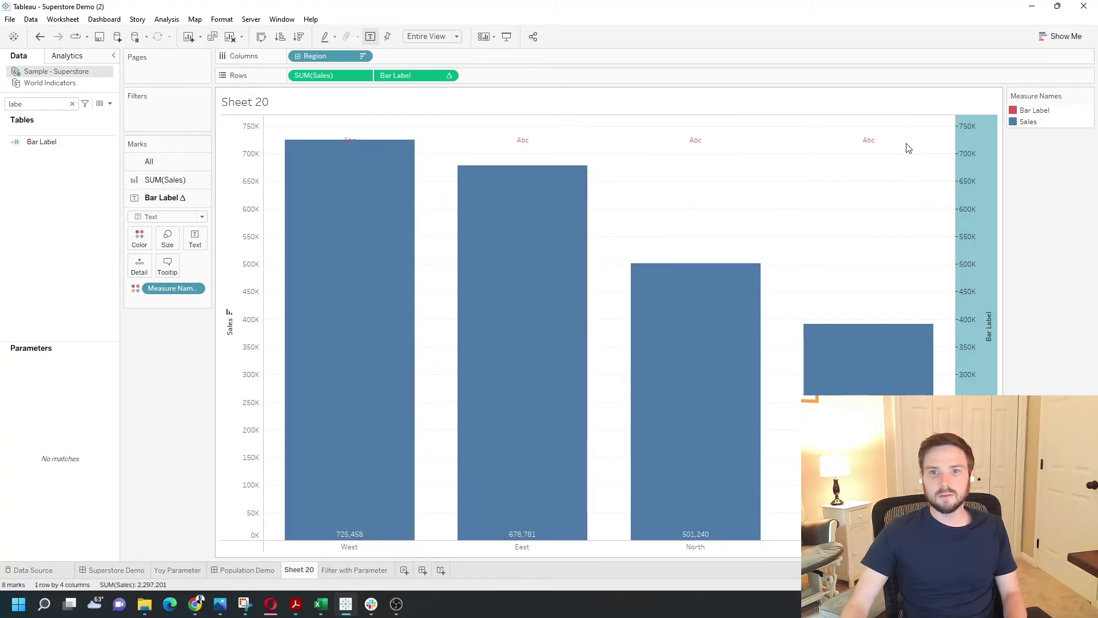
mouse_move(359, 153)
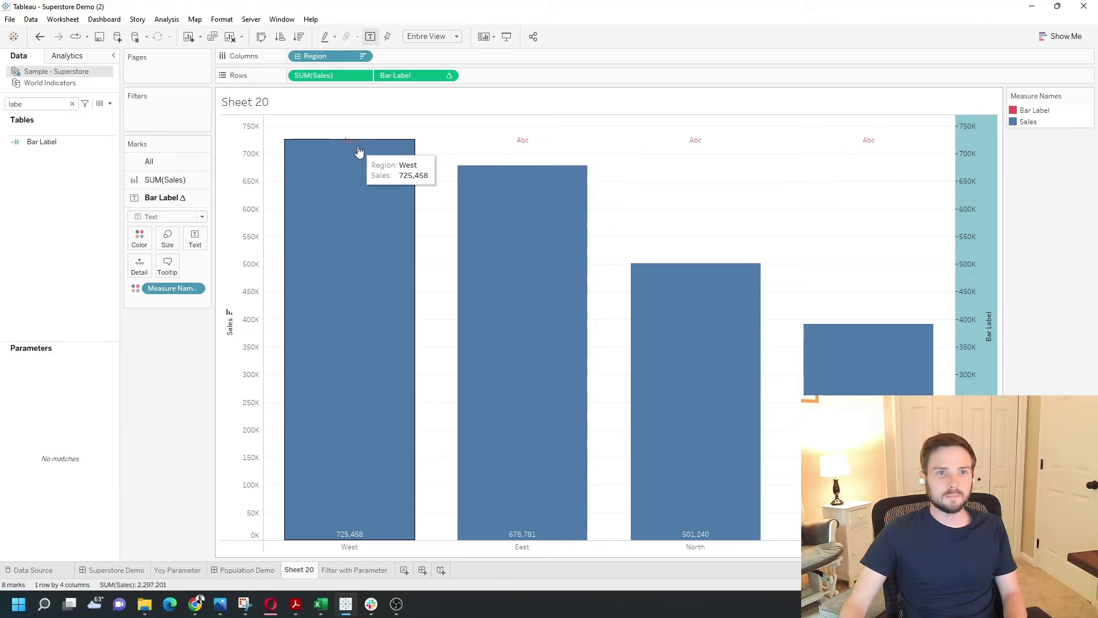
click(125, 314)
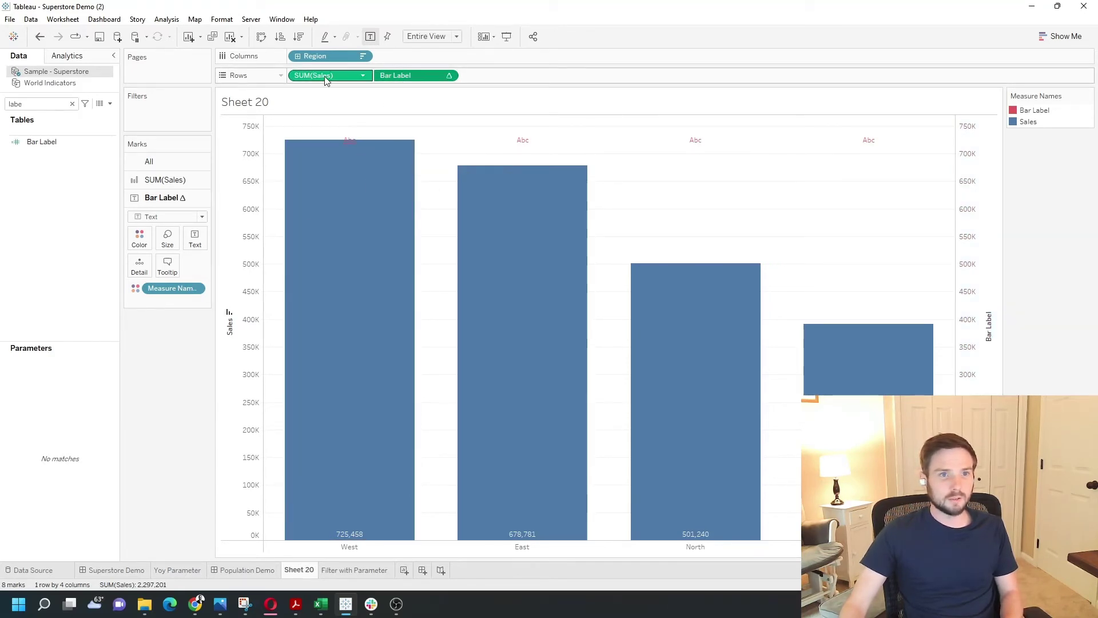
Use the Sales field as the text of the Bar Label marks.
double_click(64, 101)
text(sales)
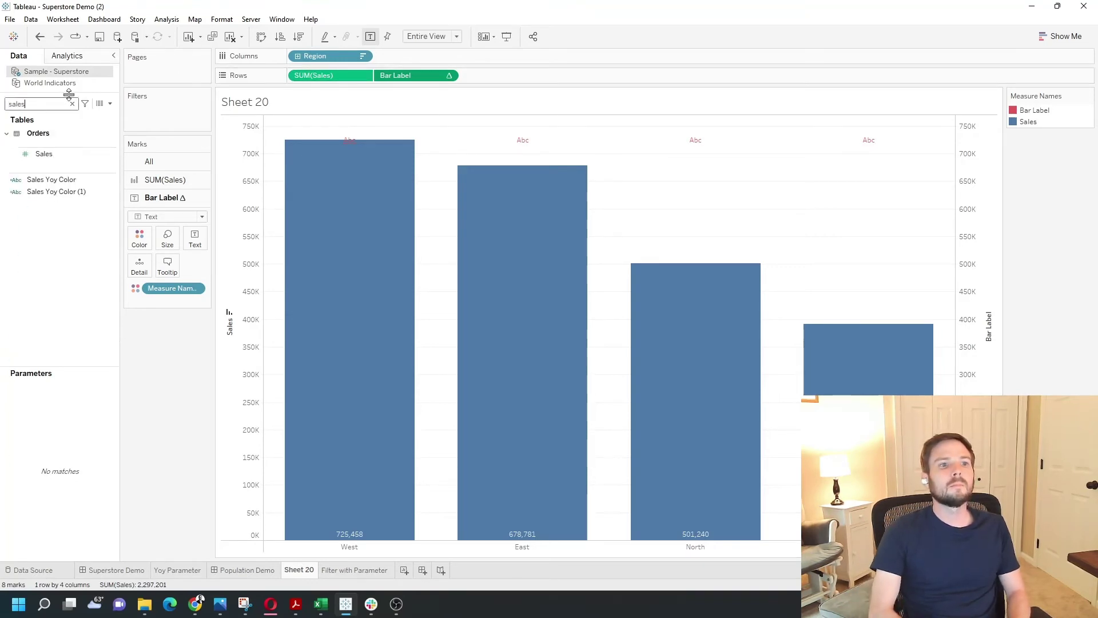
drag(44, 154, 195, 240)
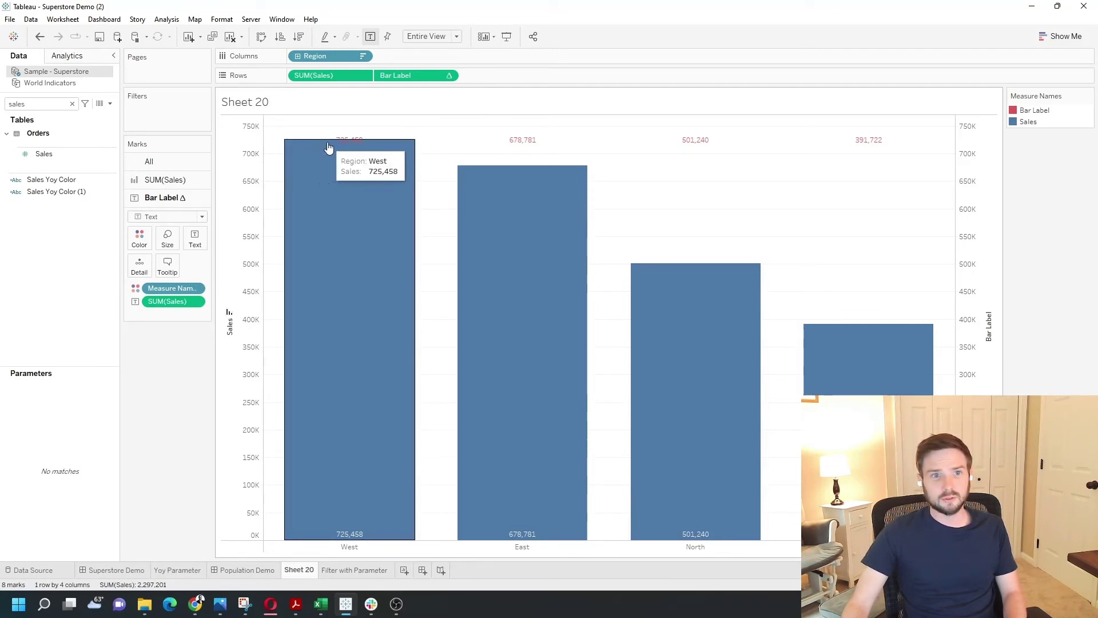
mouse_move(330, 160)
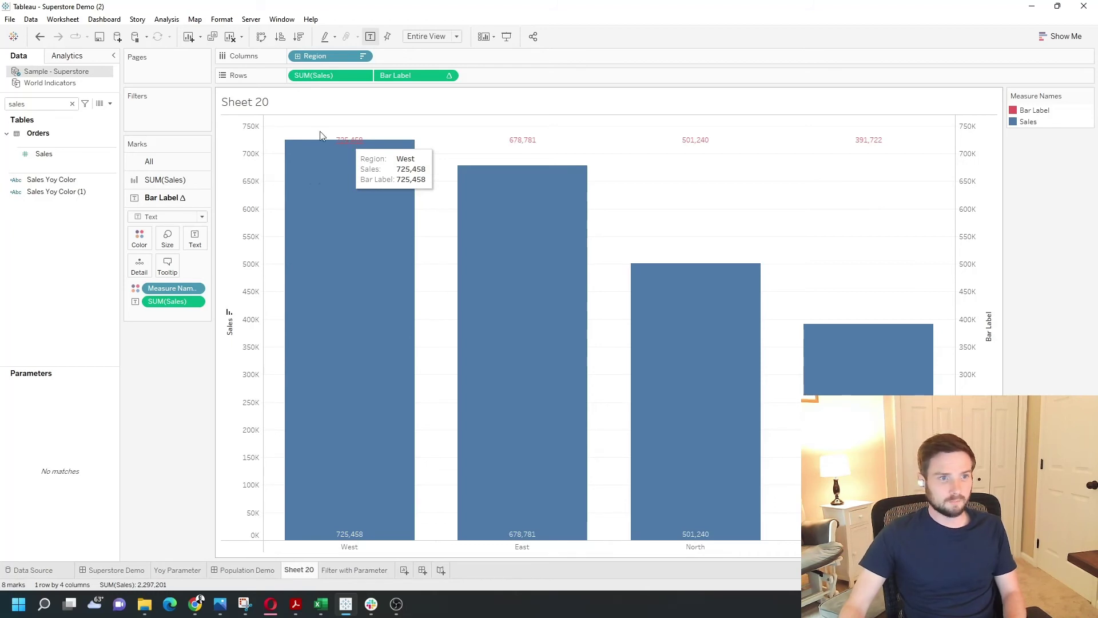
Search for the Bar Label field and open its calculation for editing.
click(45, 105)
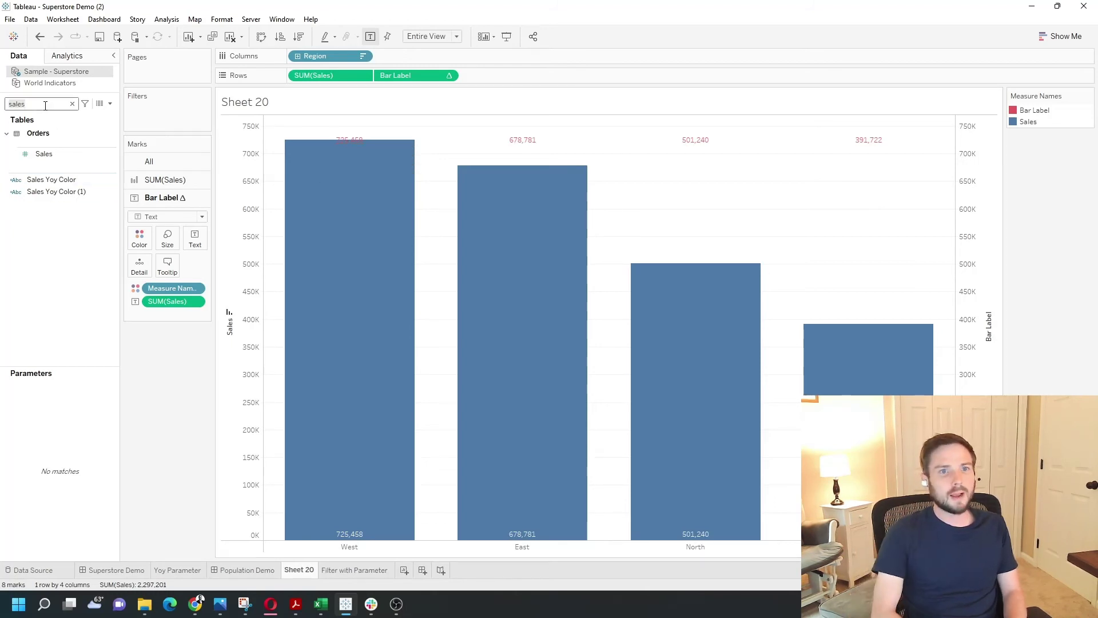
key(BackSpace)
key(BackSpace)
key(BackSpace)
text(bar labl)
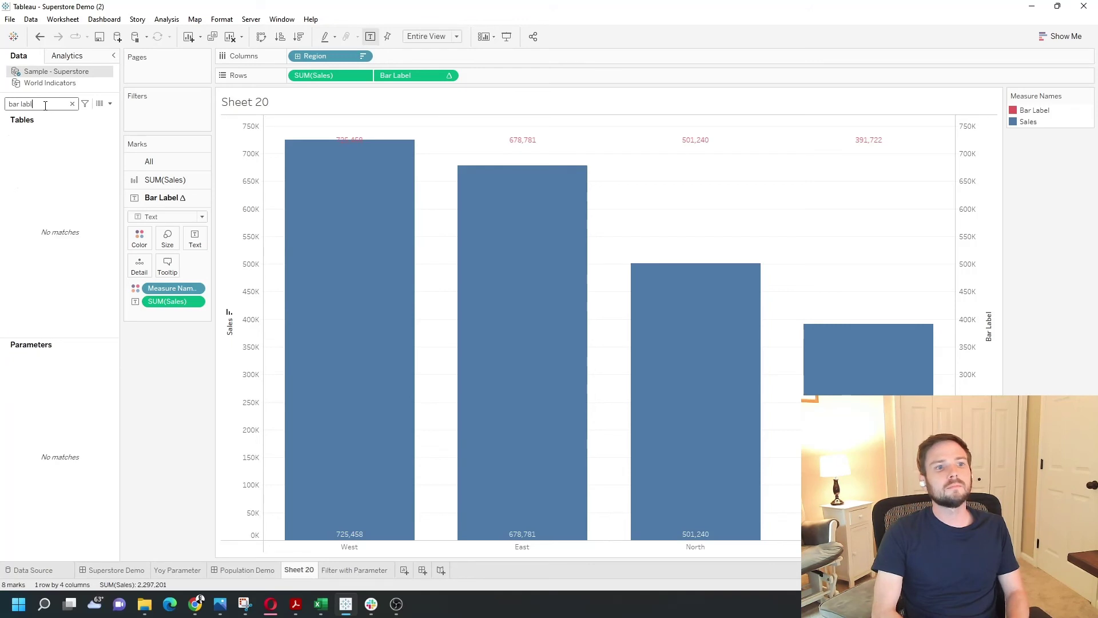
key(BackSpace)
text(el)
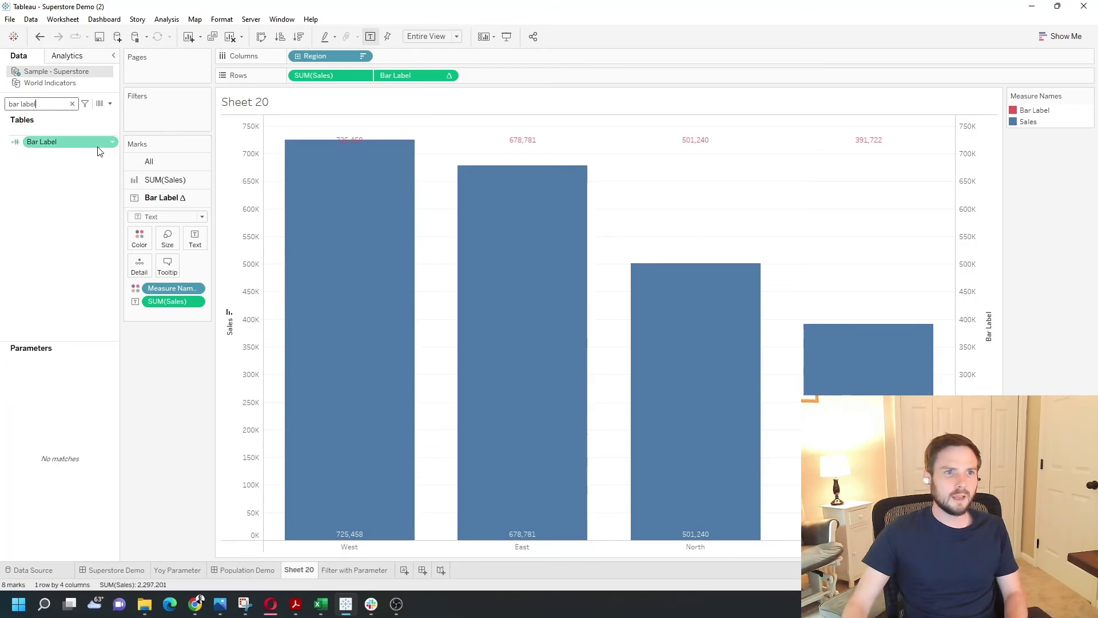
right_click(111, 144)
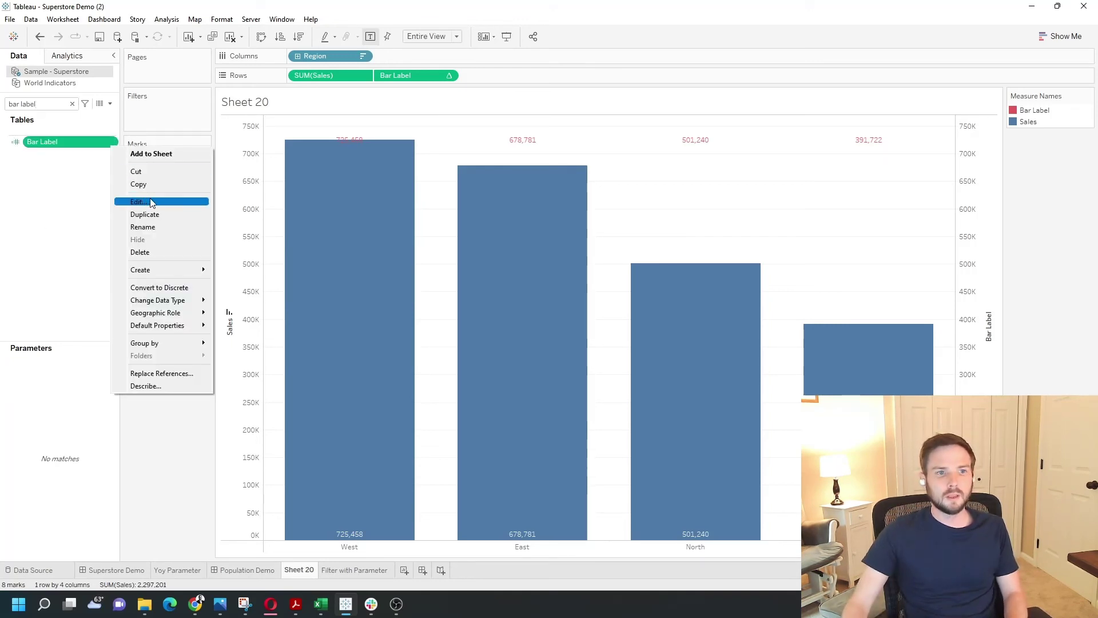
click(167, 208)
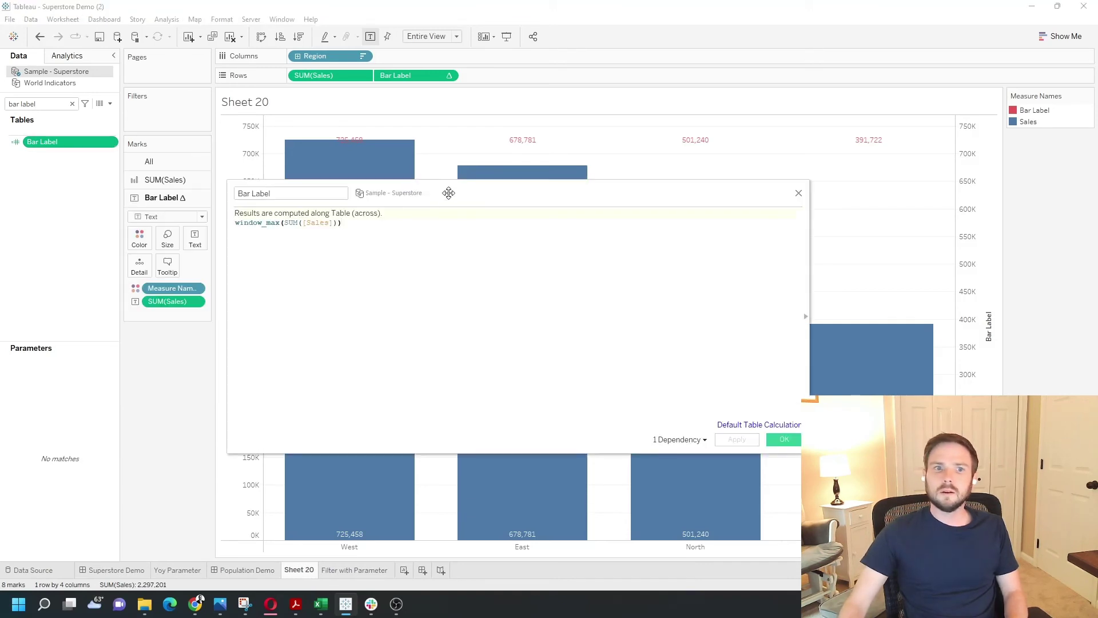
ctrl+scroll(314, 179, up, 1)
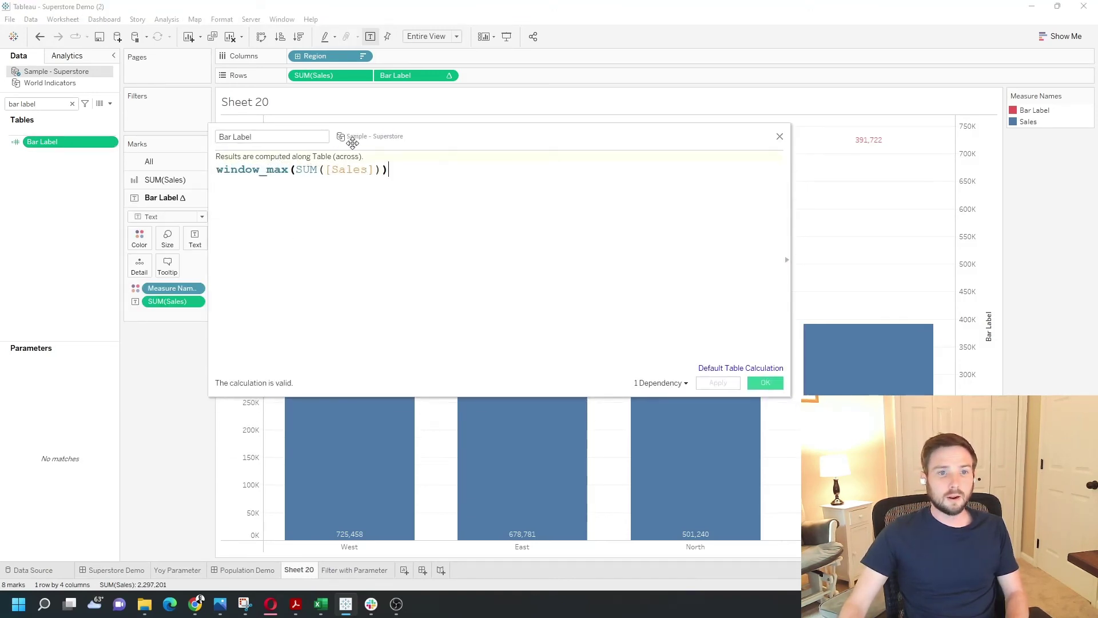
Append * 1.25 to the formula window_max(SUM([Sales])).
drag(352, 143, 482, 263)
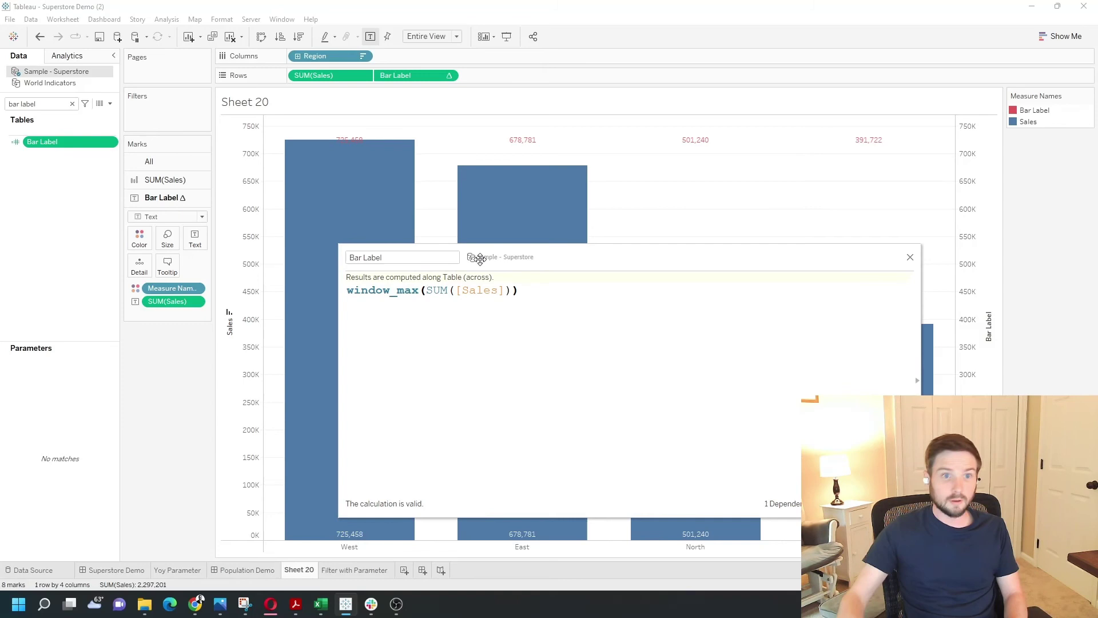
click(395, 316)
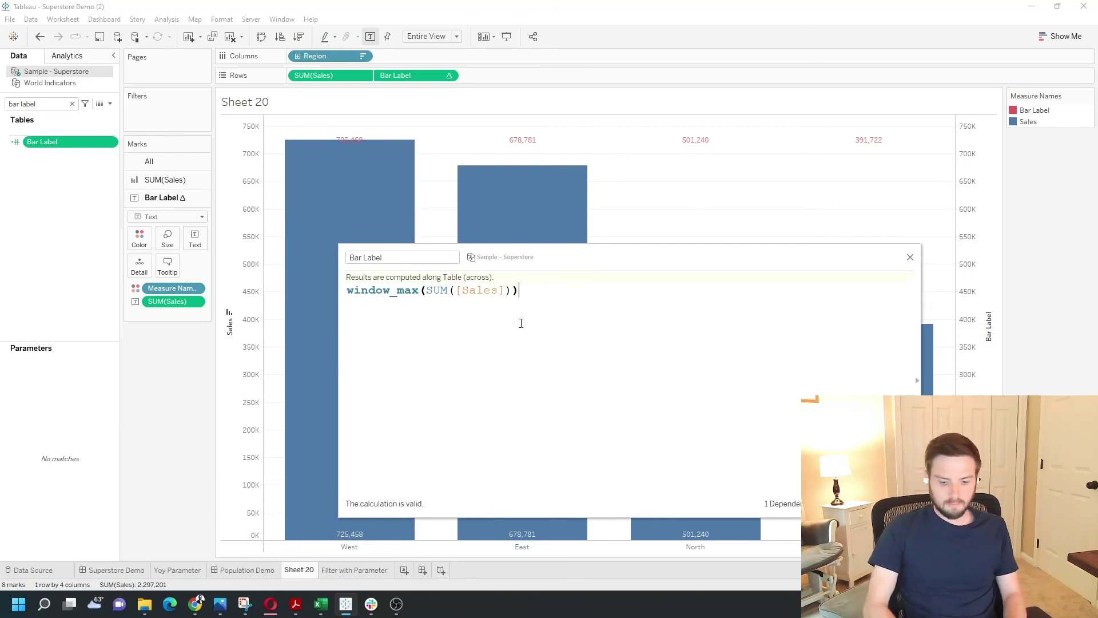
text(*)
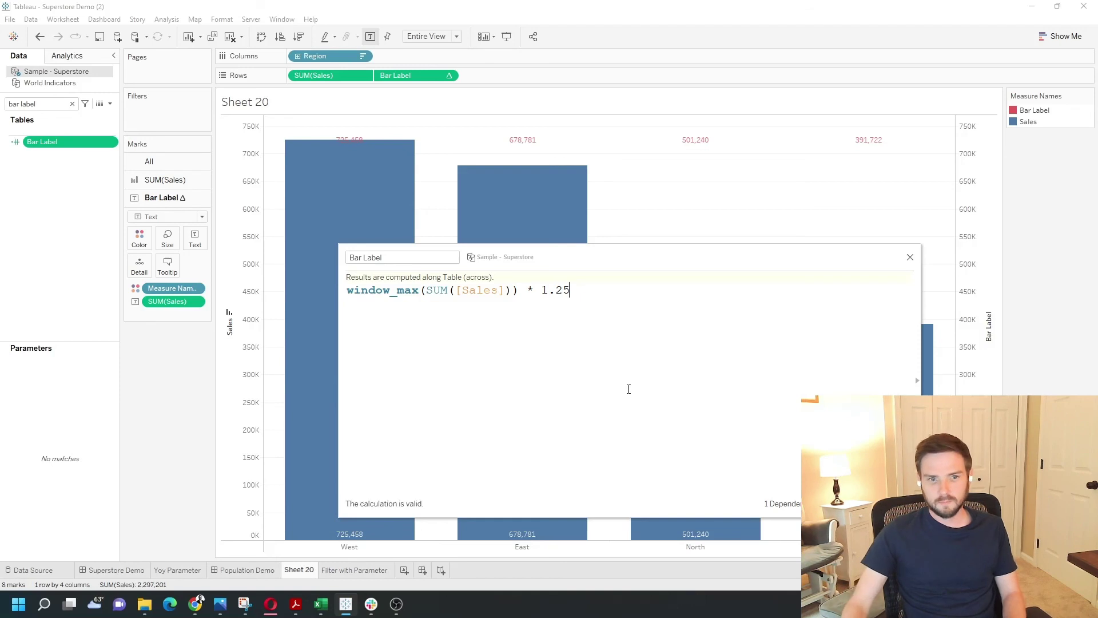
shift+click(516, 291)
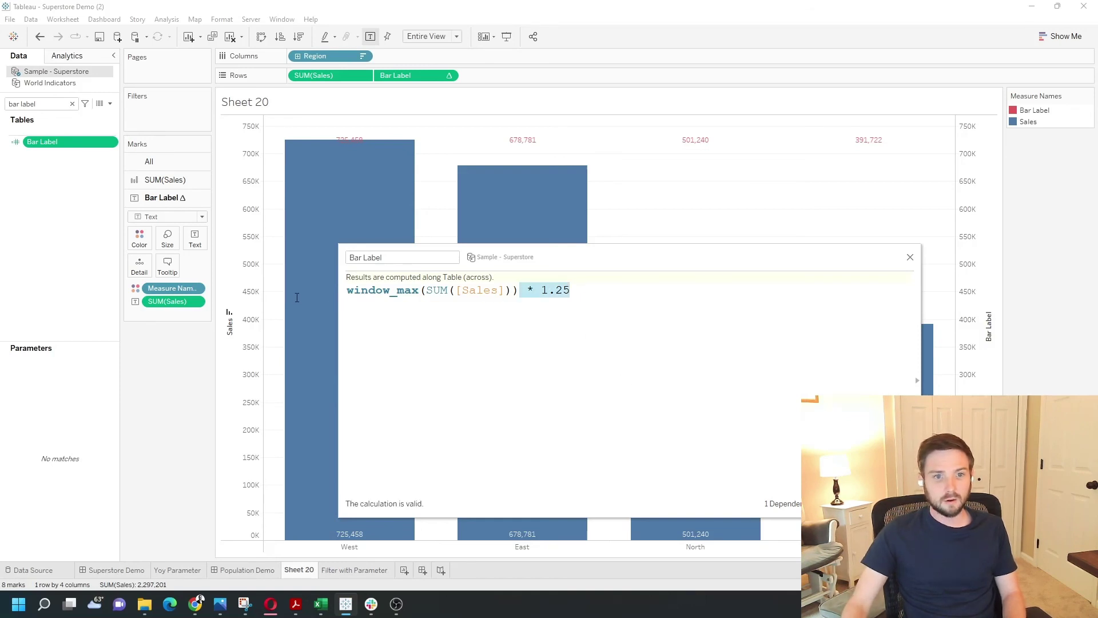
shift+click(303, 294)
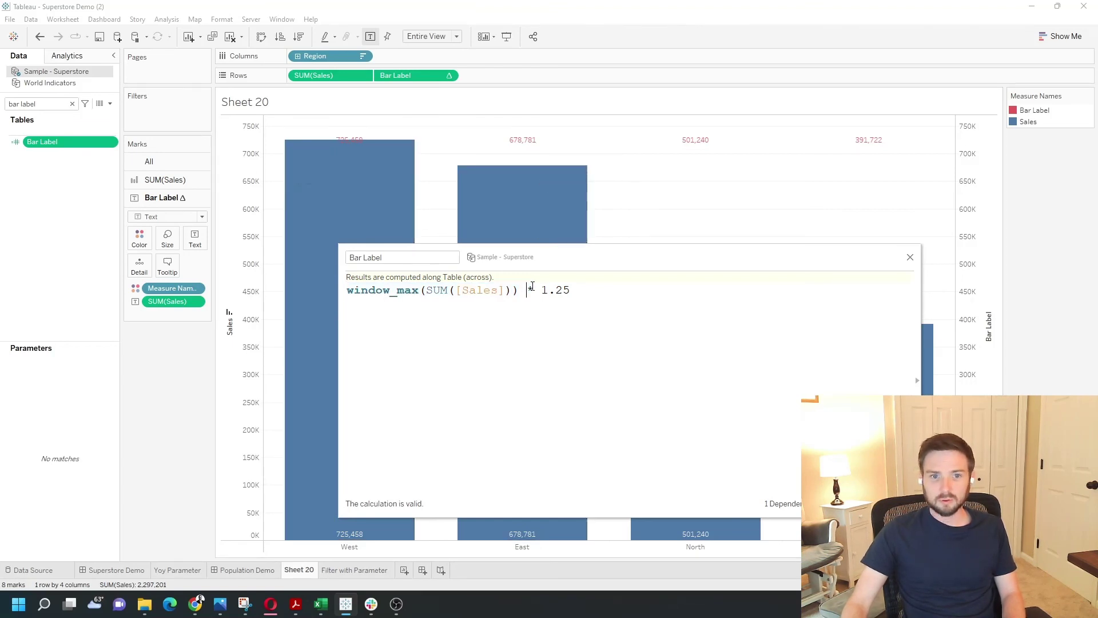
drag(527, 289, 615, 289)
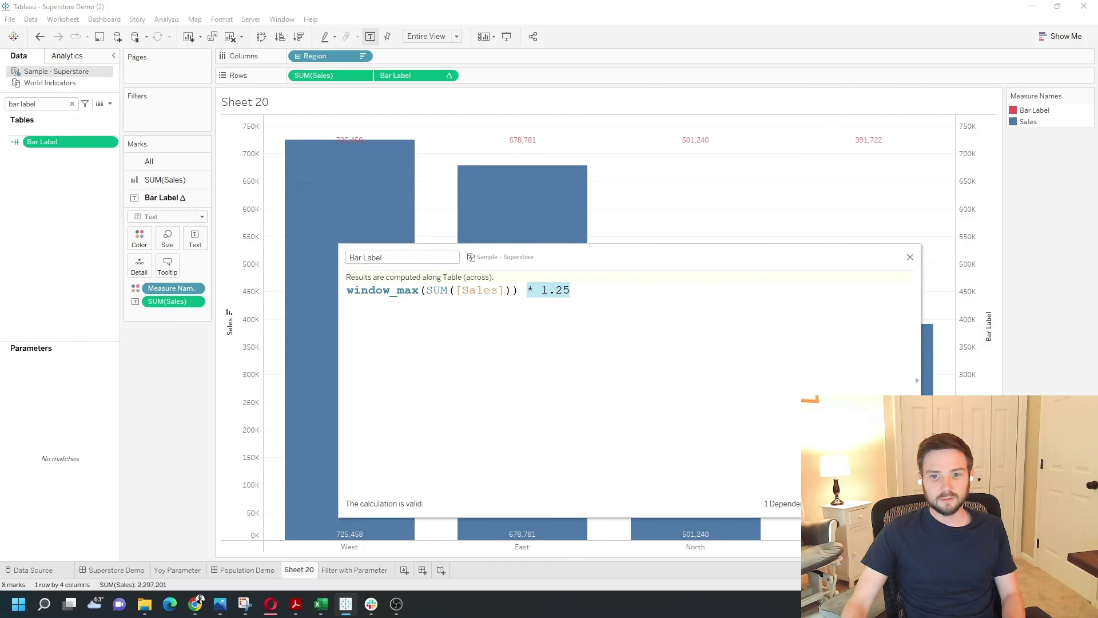